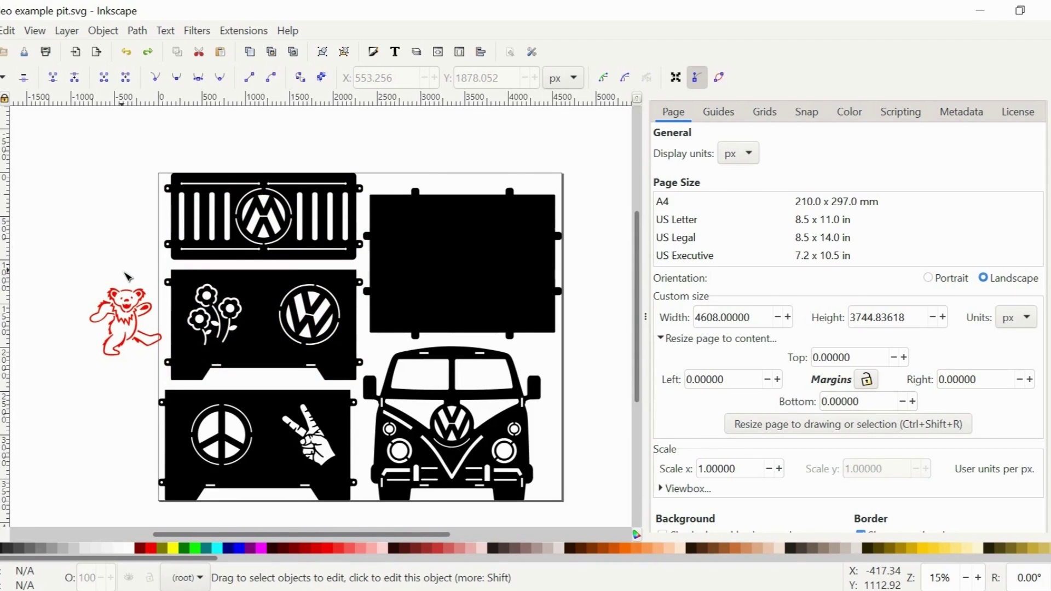
Zoom to 30% and scroll left until the red bear and the flower-and-VW panel are in view.
key("plus")
key("plus")
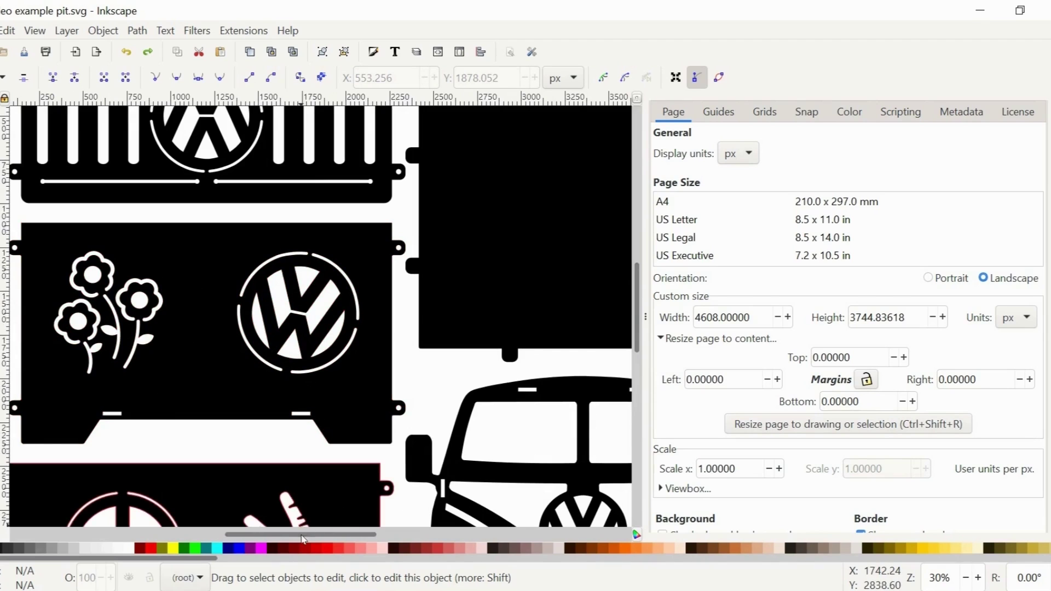
left_click_drag(302, 534, 261, 536)
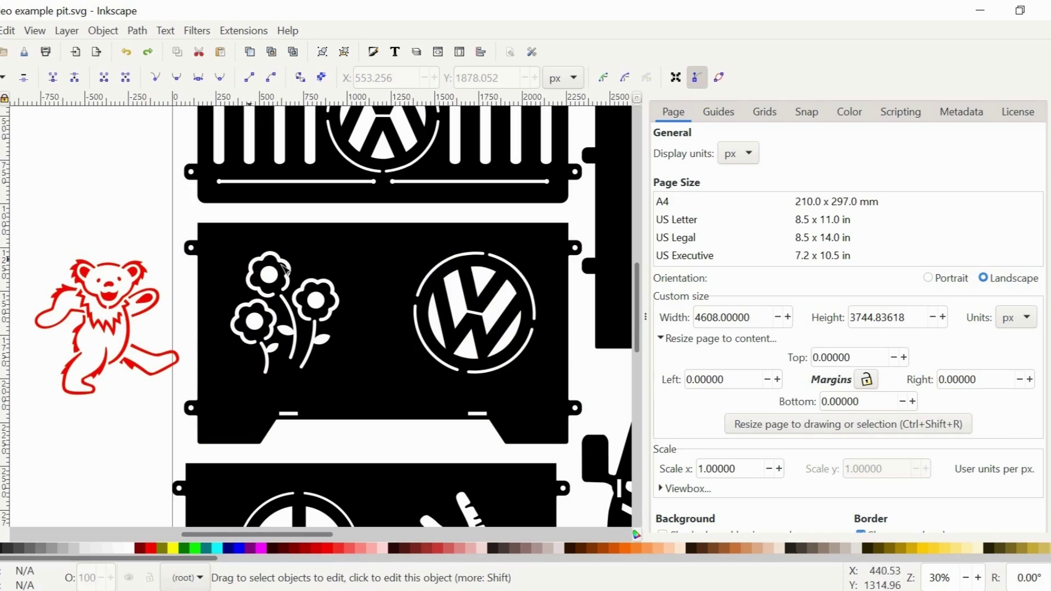
left_click(333, 249)
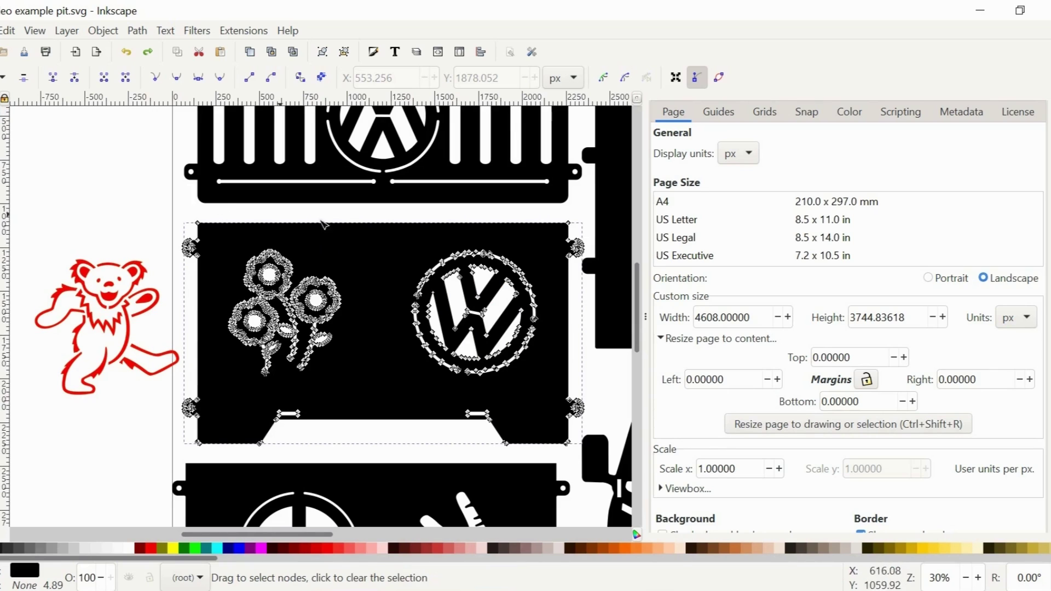
left_click_drag(373, 235, 220, 398)
key("Delete")
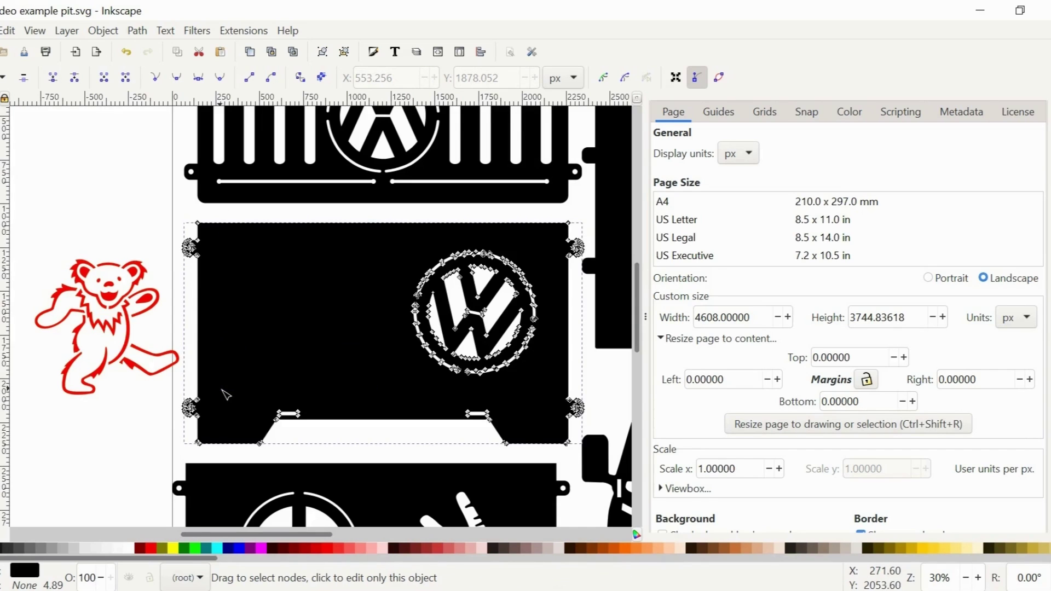
key("s")
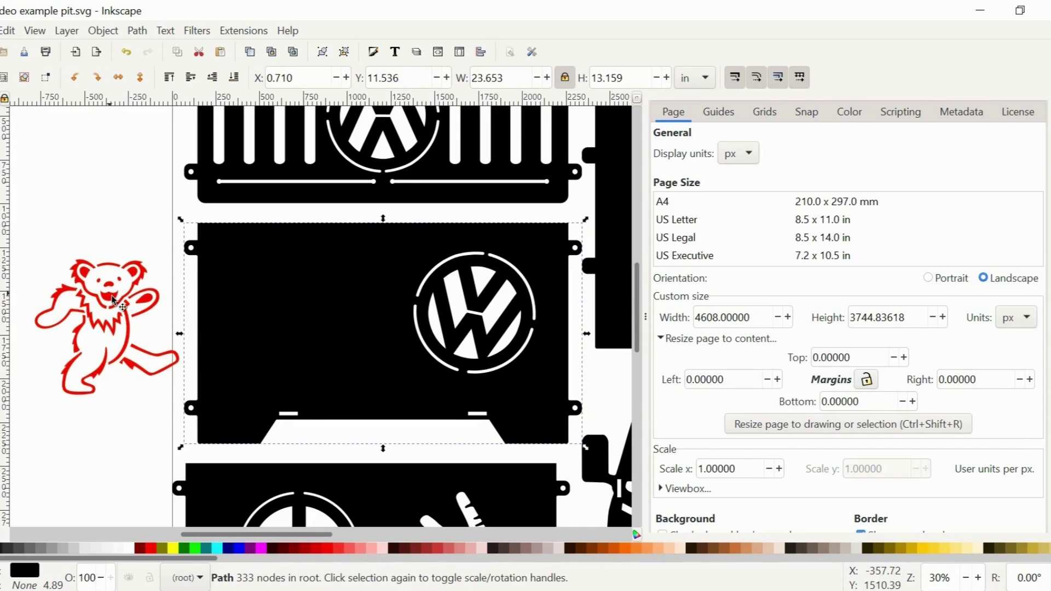
left_click_drag(112, 300, 321, 296)
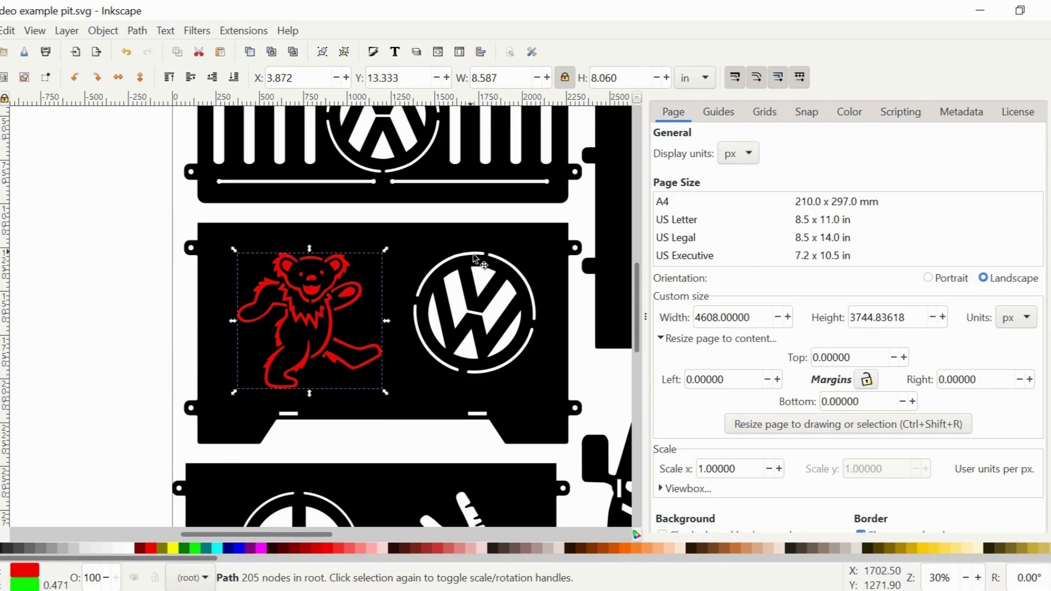
key("ctrl+z")
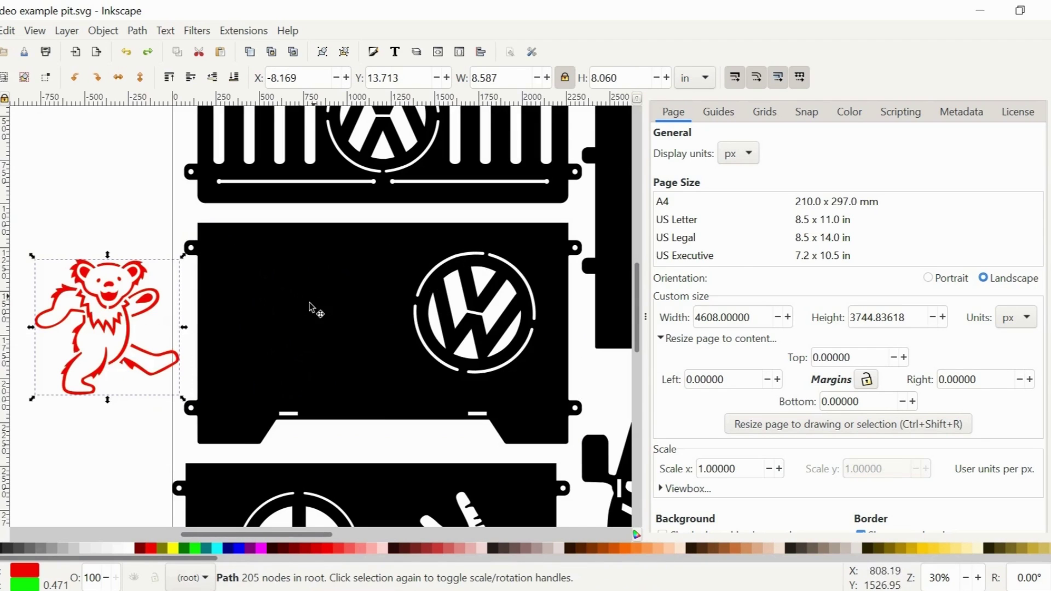
key("ctrl+z")
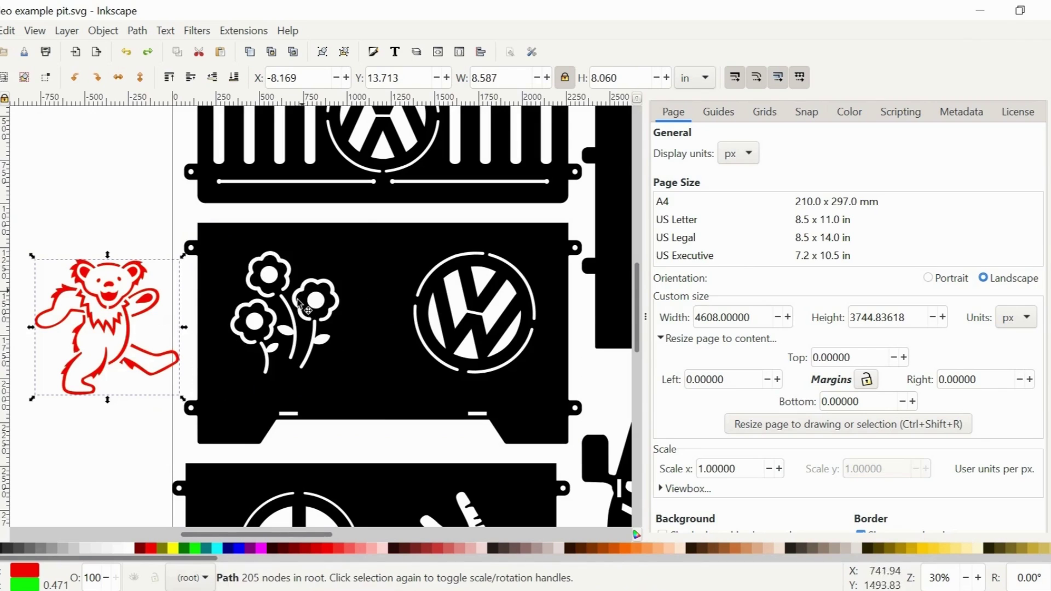
scroll(297, 300, "up", 1)
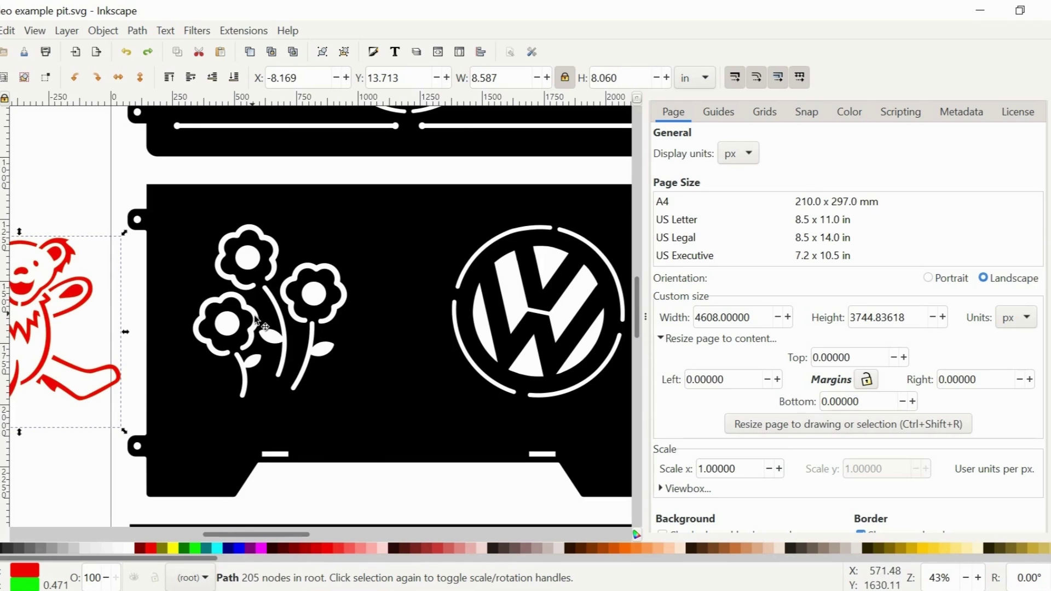
key("minus")
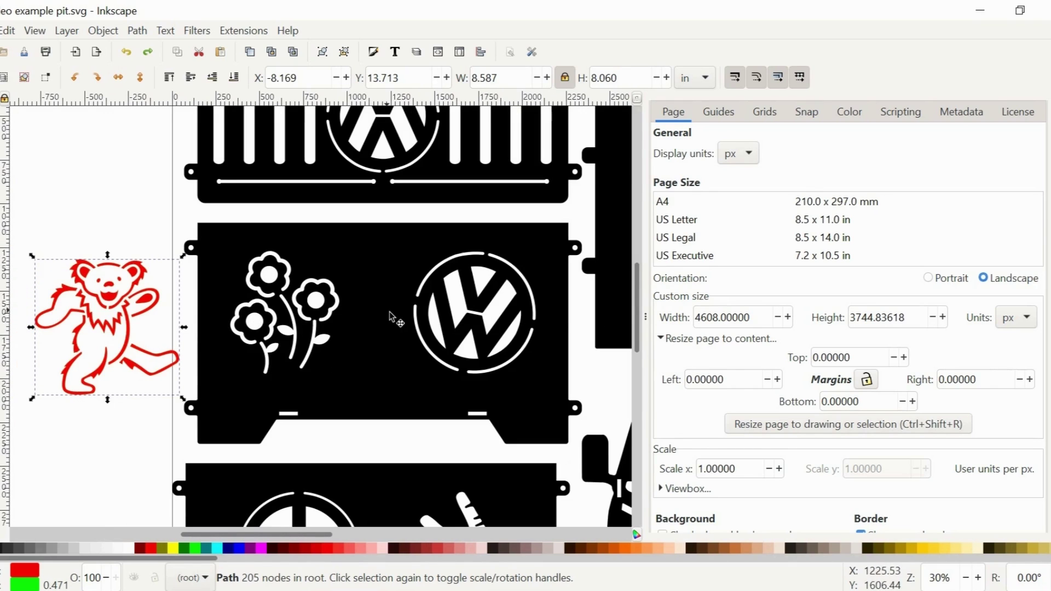
Break the flower-and-VW panel into separate subpaths with Path > Break Apart, then deselect.
left_click(357, 263)
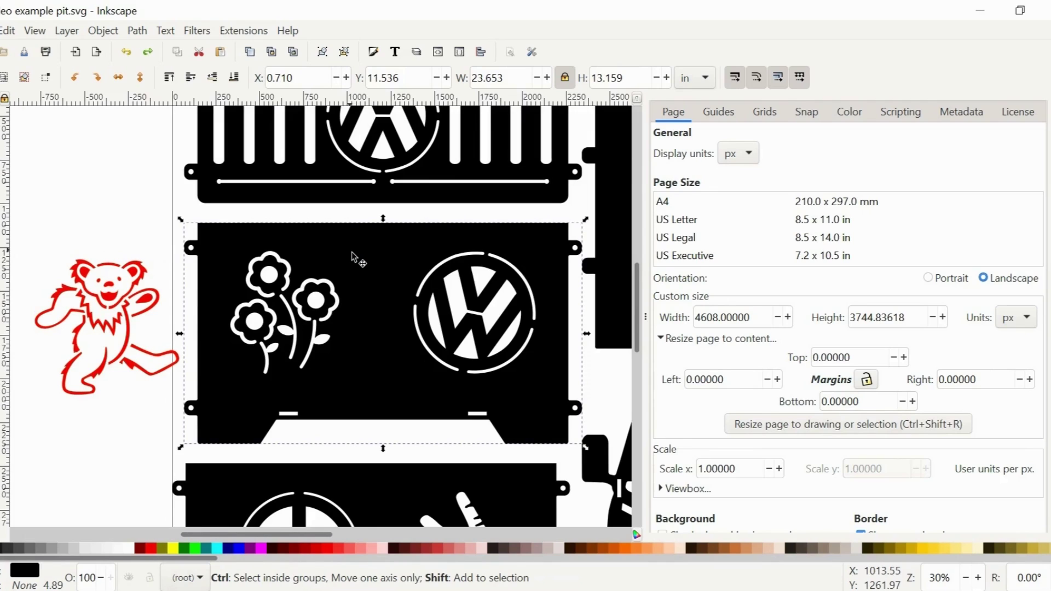
key("ctrl+shift+k")
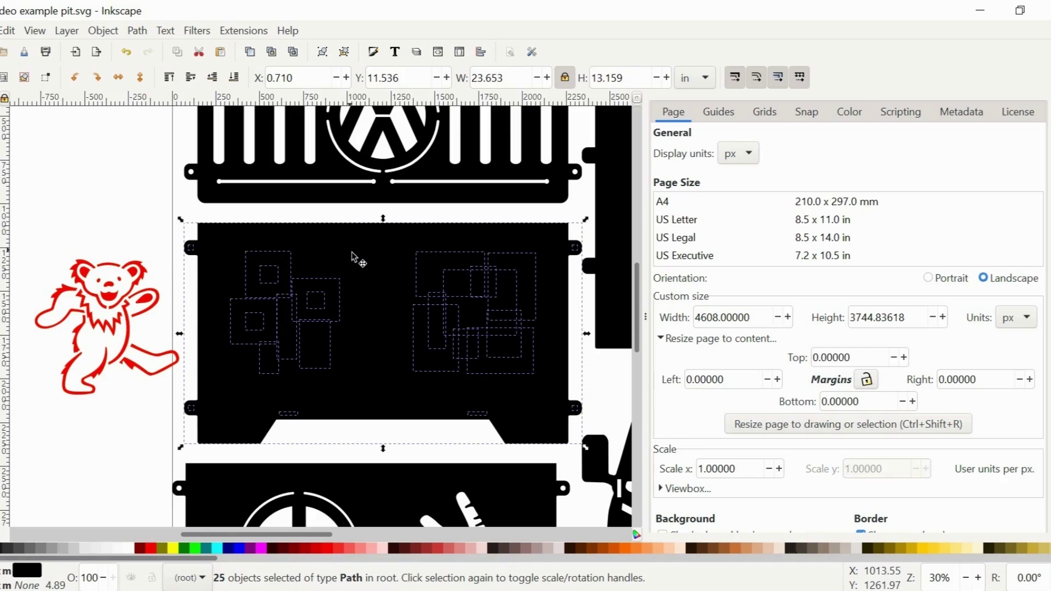
key("ctrl+z")
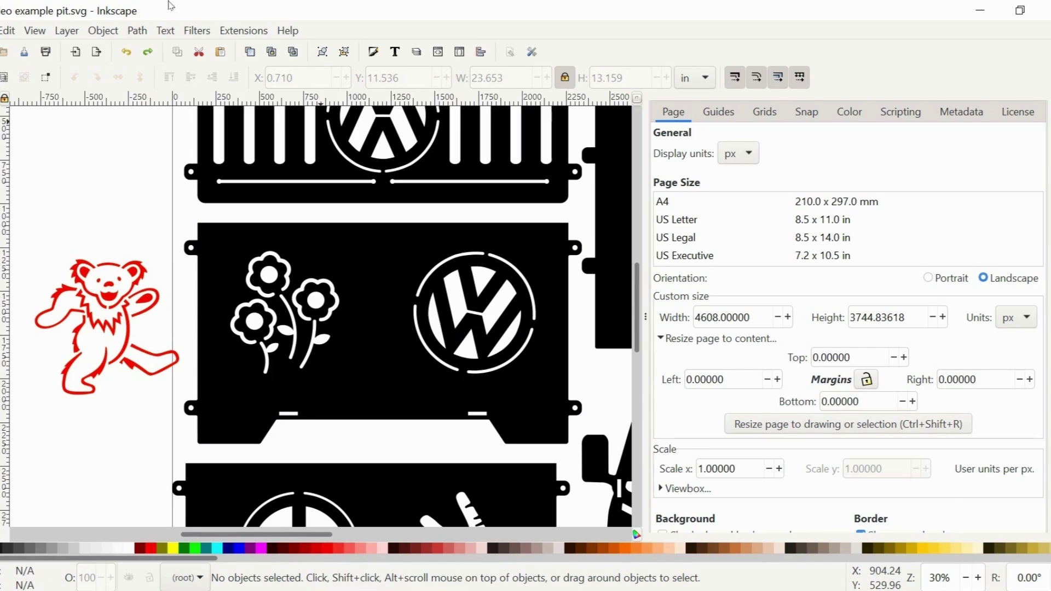
left_click(140, 32)
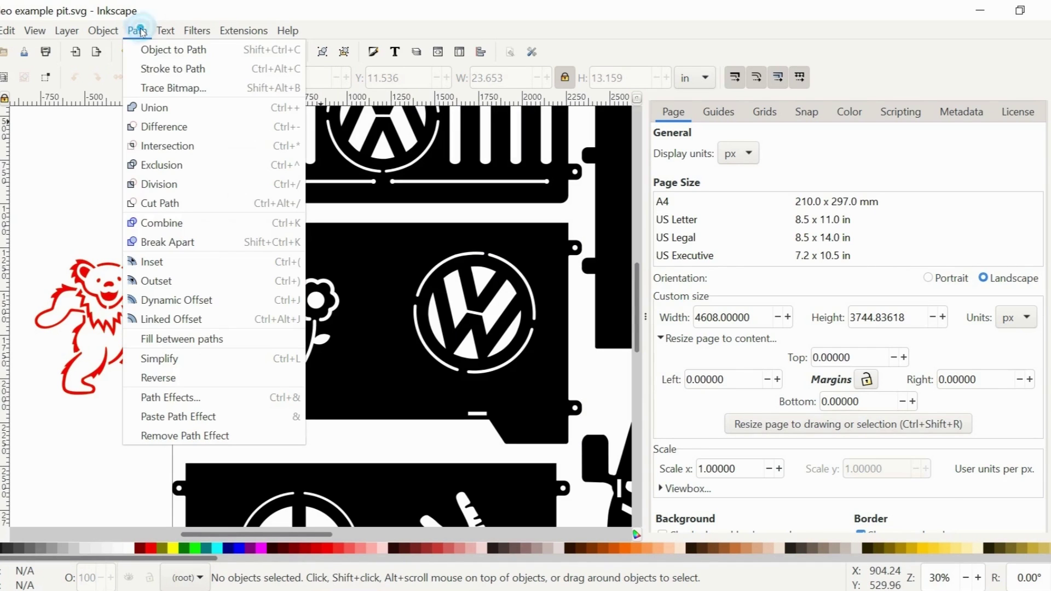
left_click(163, 247)
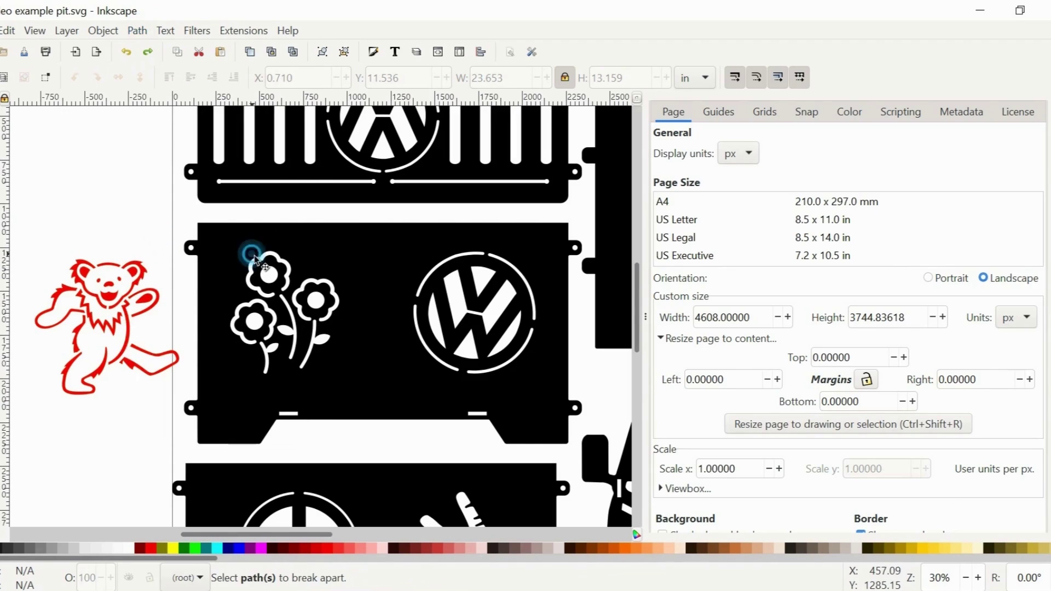
left_click(254, 255)
left_click(145, 33)
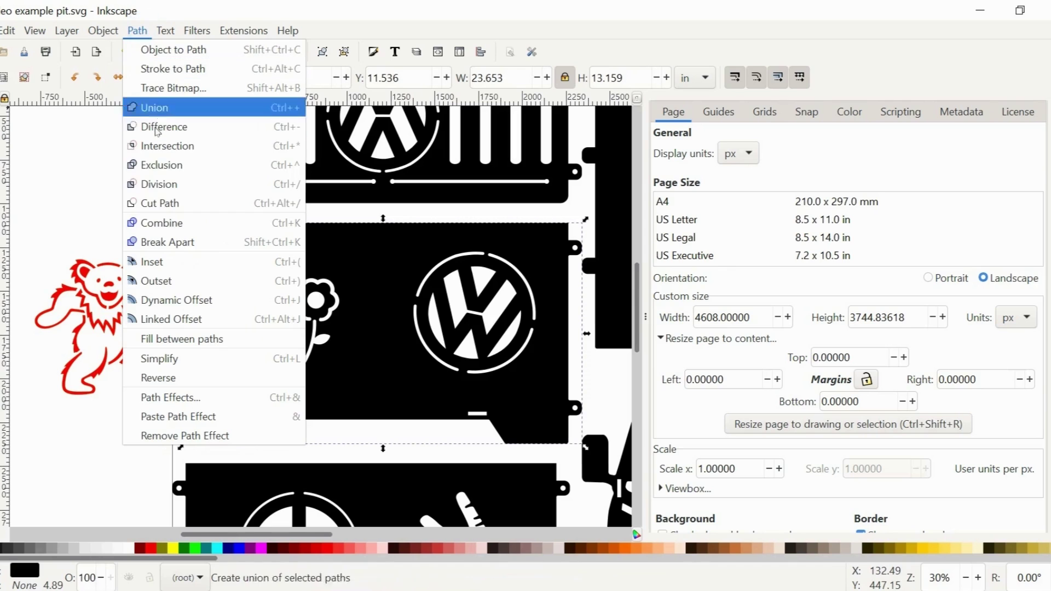
left_click(162, 242)
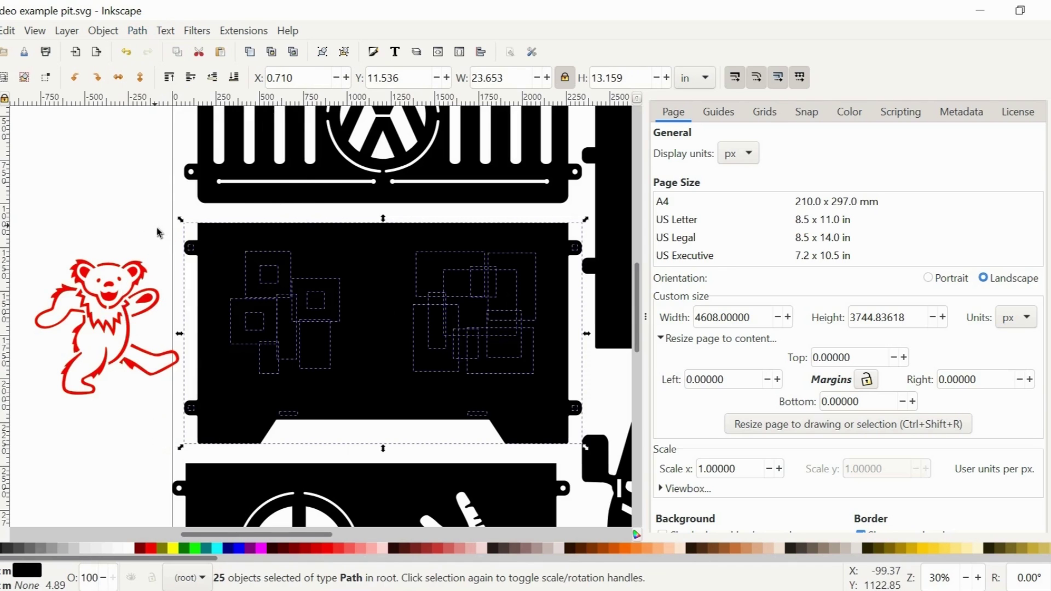
left_click(159, 229)
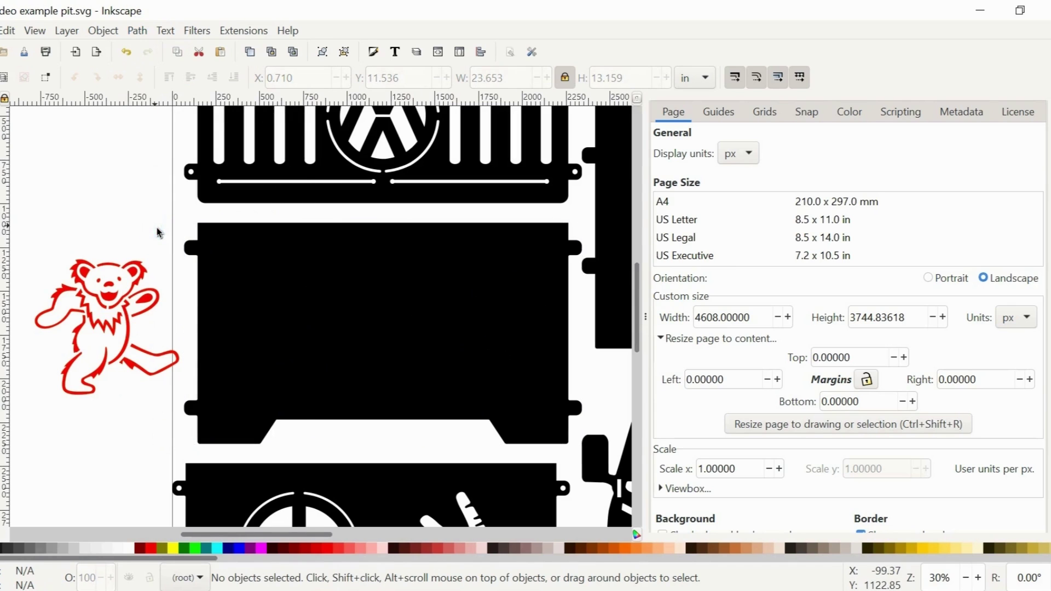
Fill the middle panel blue and lower it behind the cut-out pieces.
left_click(213, 231)
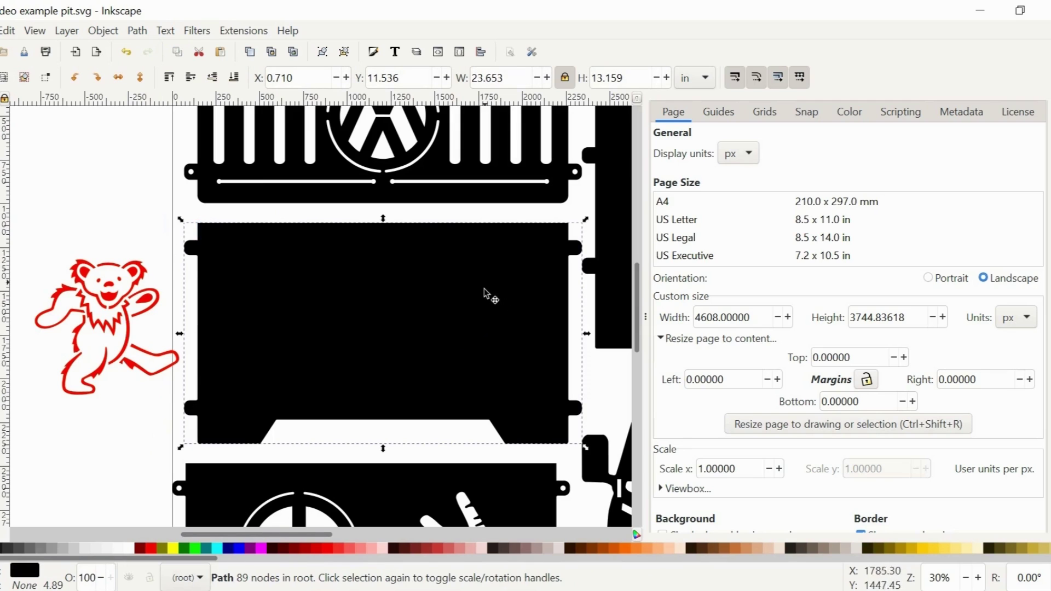
left_click(229, 547)
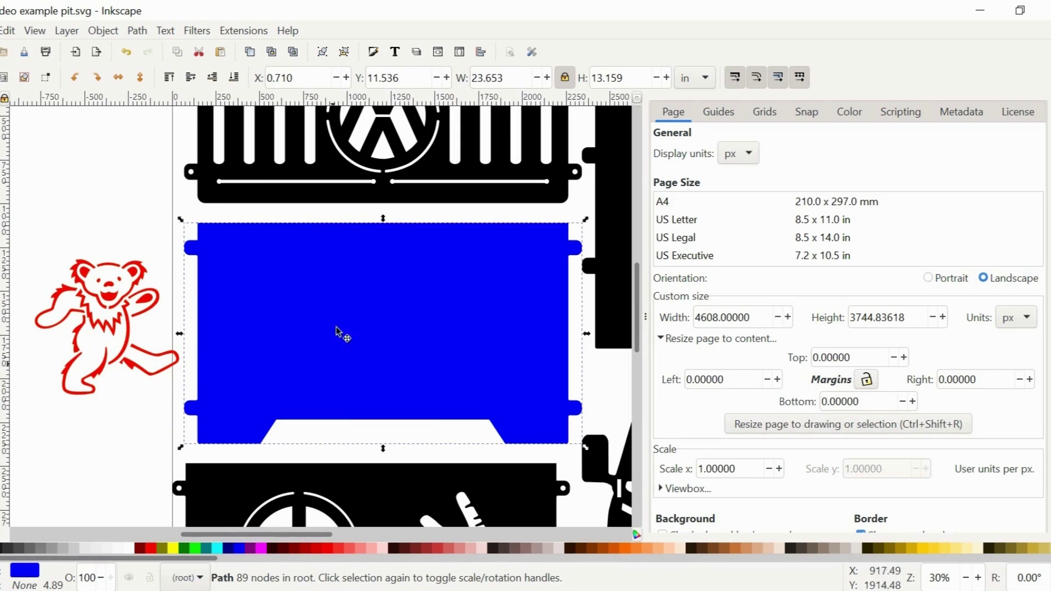
left_click(233, 77)
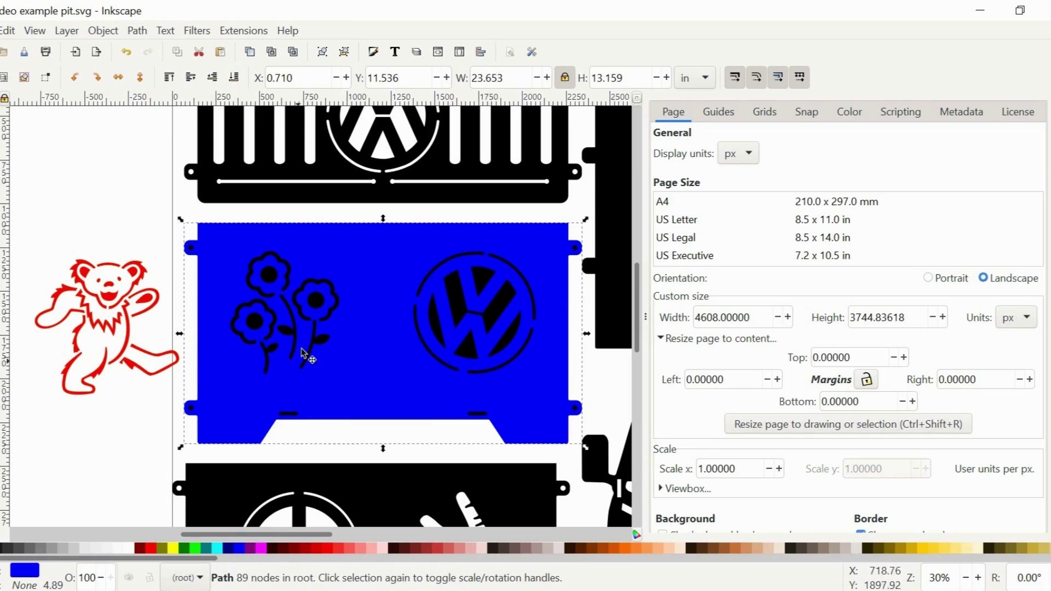
Delete the flower stem and the right flower pieces from the panel.
left_click(288, 284)
left_click(311, 283)
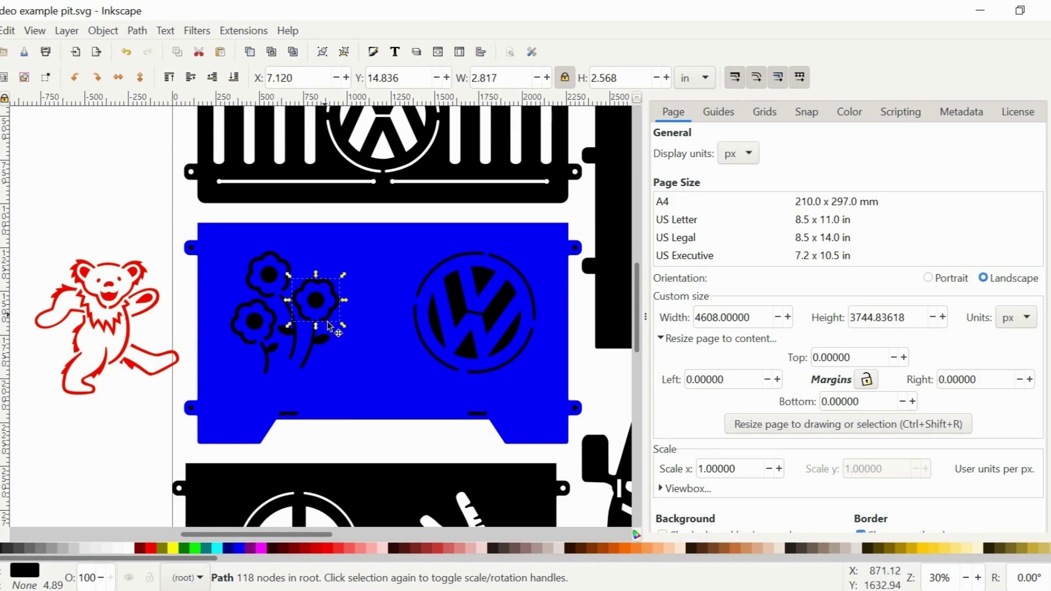
left_click(322, 339)
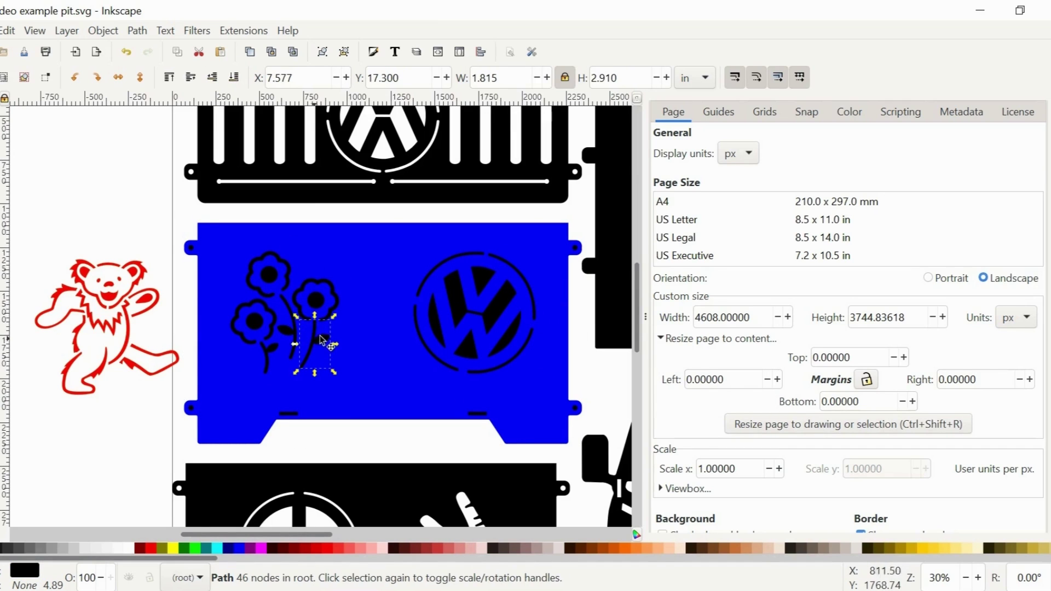
key("Delete")
left_click(337, 310)
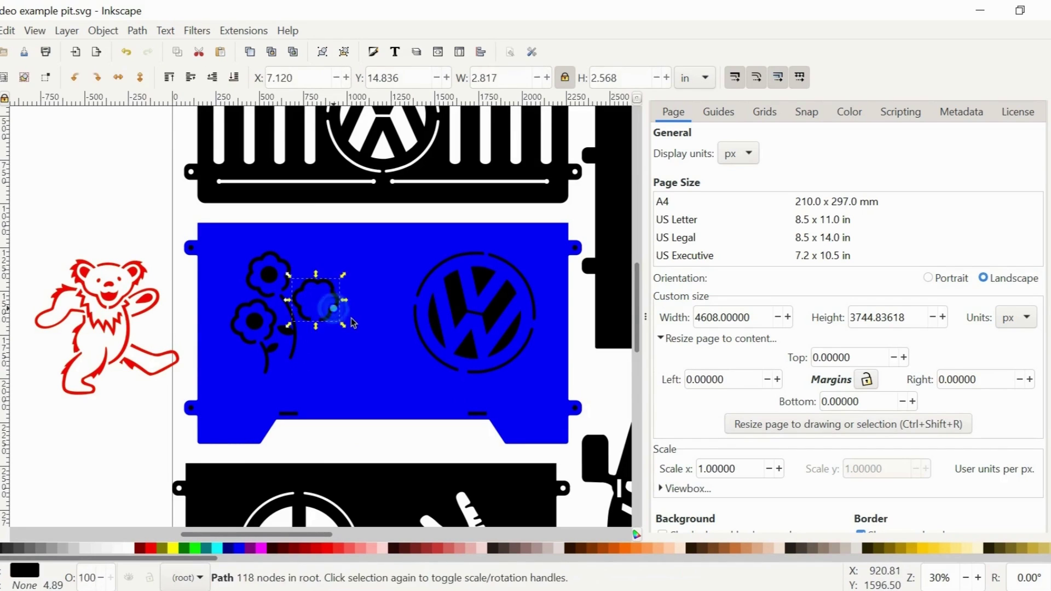
key("Delete")
Delete the lower-left flower pieces, then undo to restore its outline.
left_click(260, 330)
key("Delete")
left_click(258, 323)
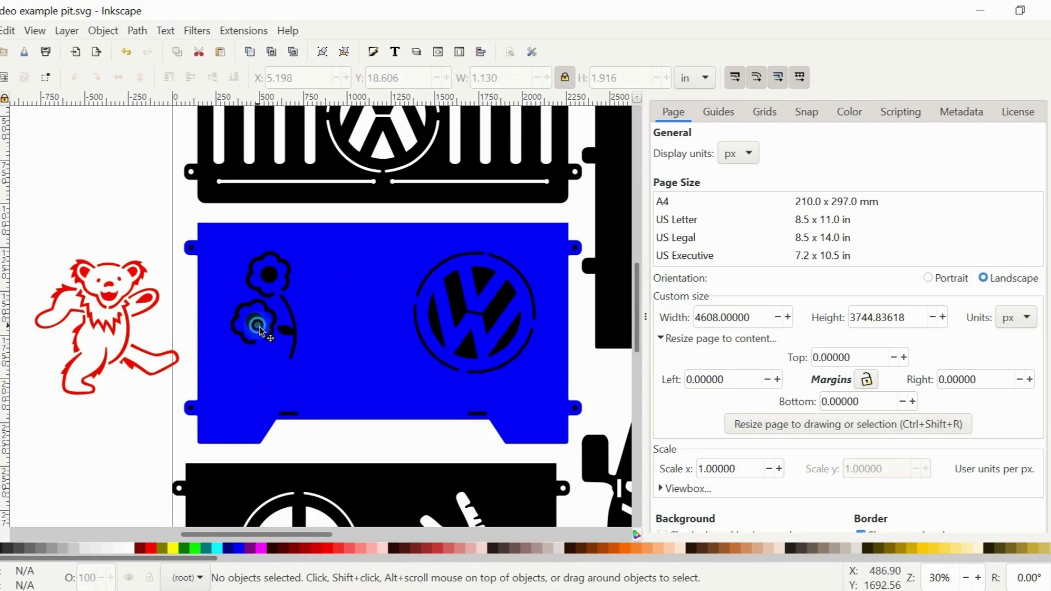
key("Delete")
left_click(275, 319)
key("Delete")
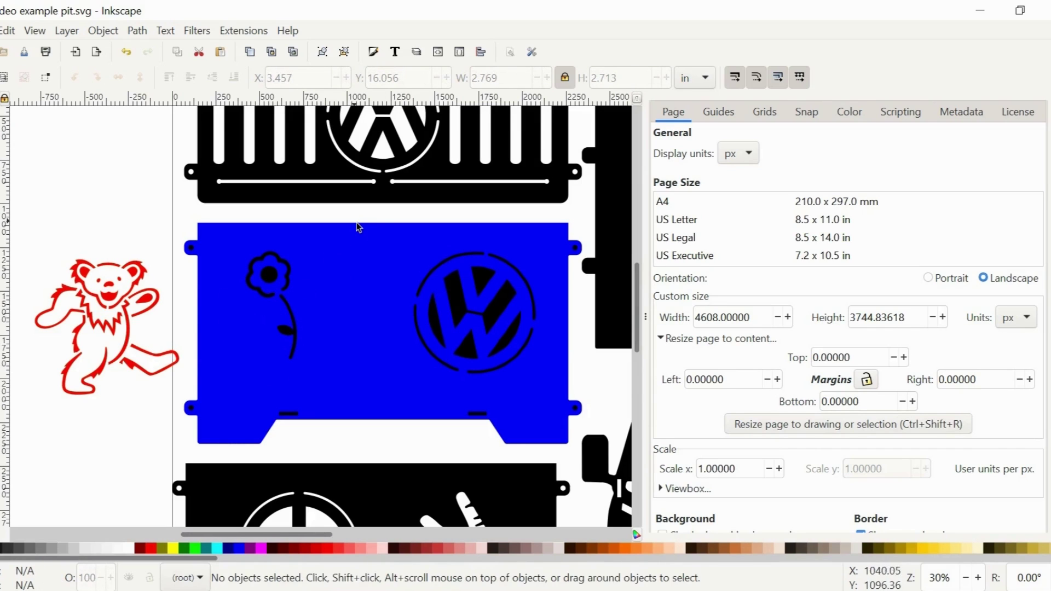
key("ctrl+z")
key("ctrl+z")
key("ctrl+z")
key("ctrl+z")
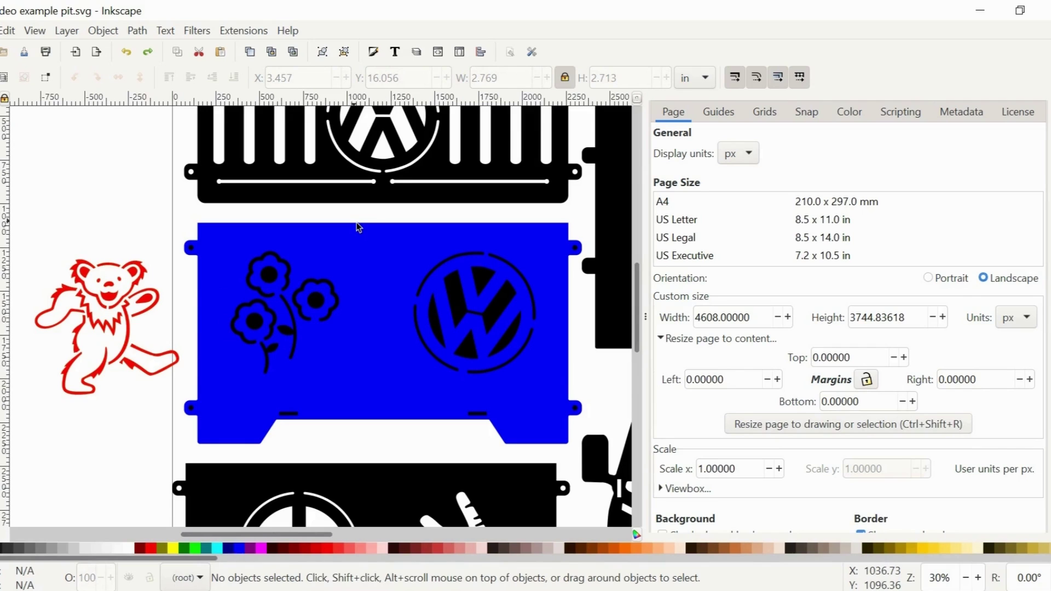
Delete all flower paths, move the red bear left of the VW logo, and select both.
left_click_drag(374, 222, 220, 398)
key("Delete")
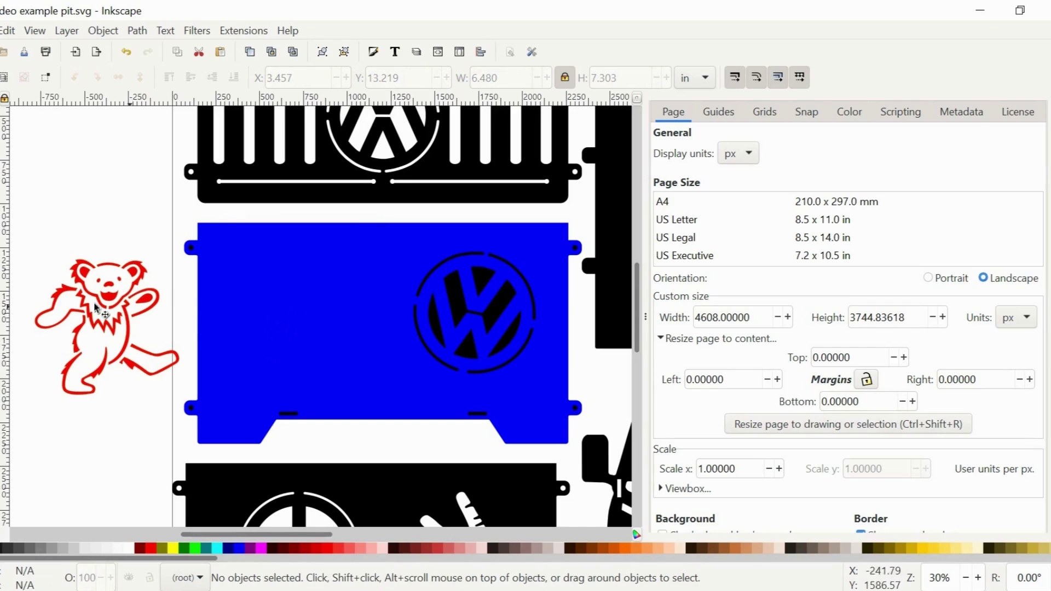
left_click(167, 296)
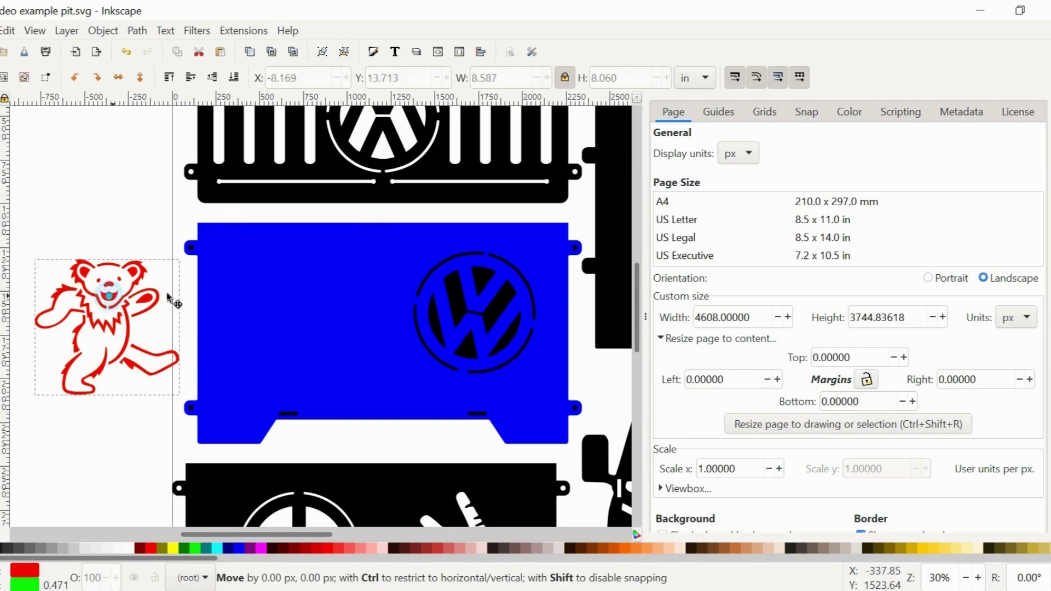
left_click_drag(168, 296, 374, 287)
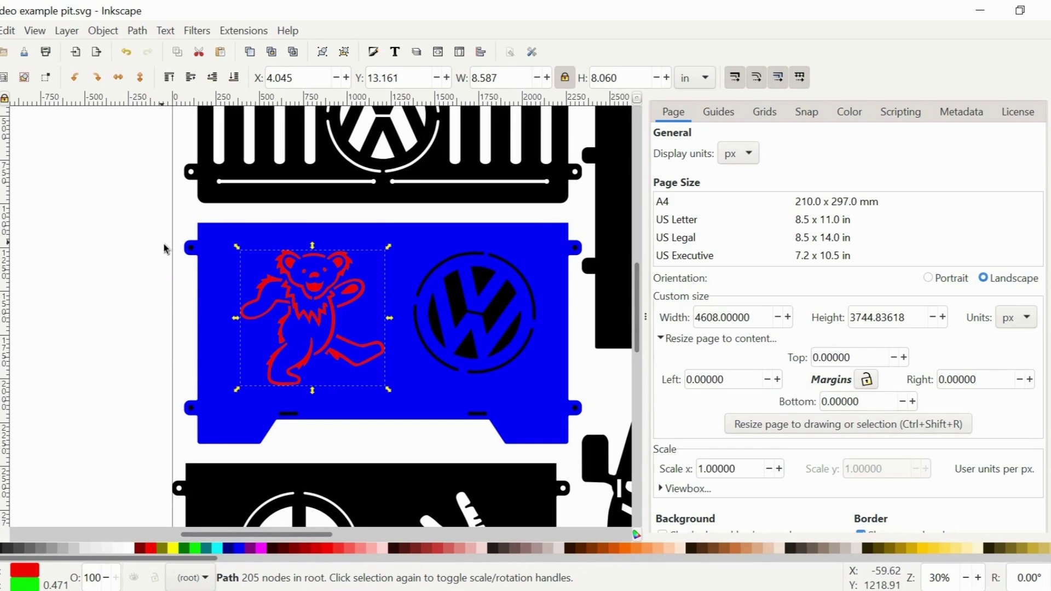
left_click_drag(164, 234, 590, 446)
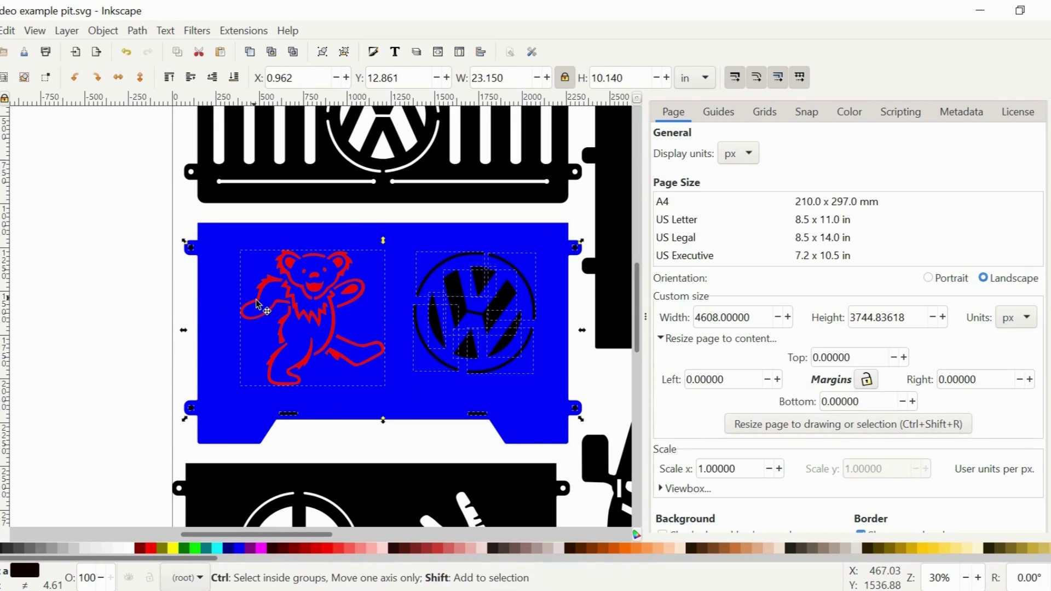
Combine the bear and VW logo into one path.
key("ctrl+k")
left_click(138, 30)
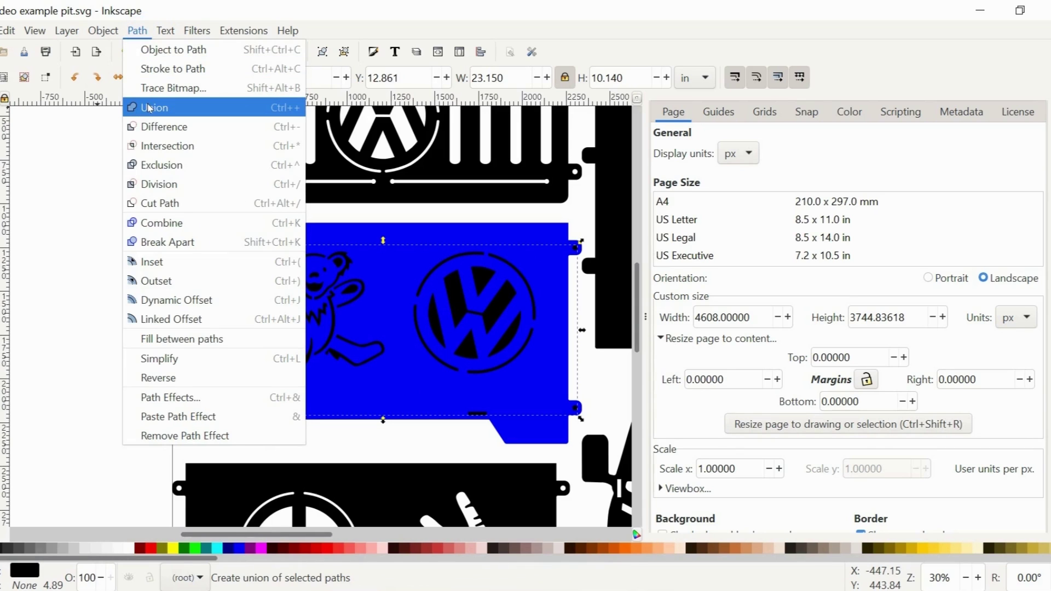
left_click(70, 215)
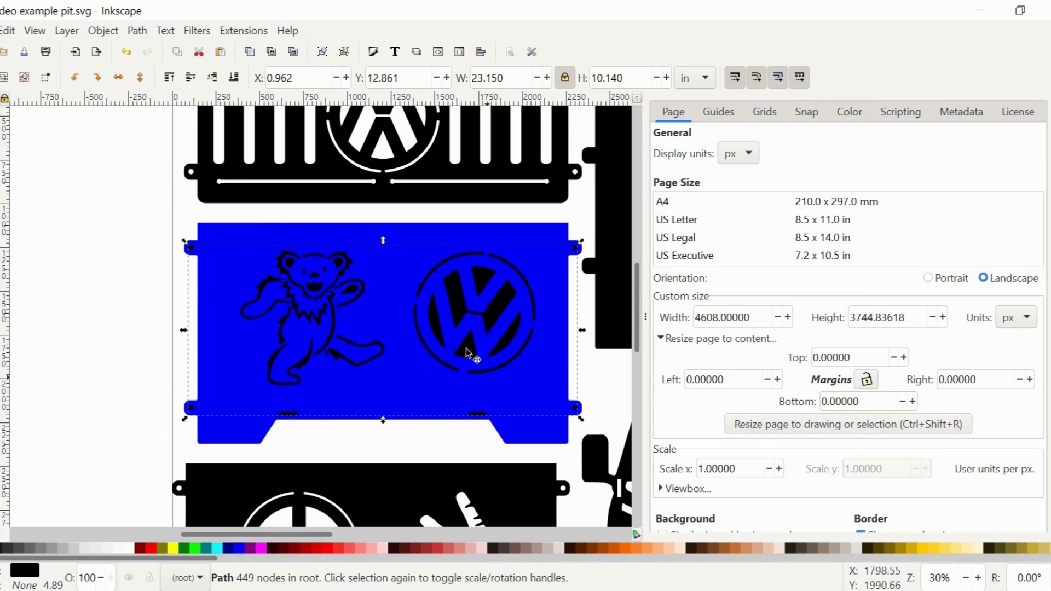
Subtract the bear and logo from the blue panel with Path > Difference and fill it black.
left_click(334, 236, "shift")
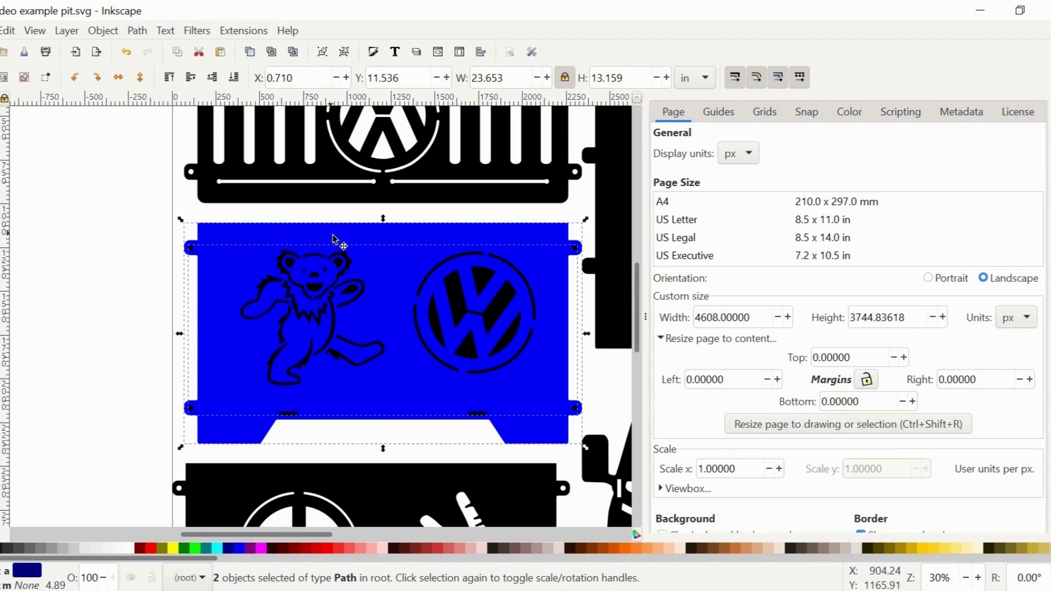
left_click(137, 31)
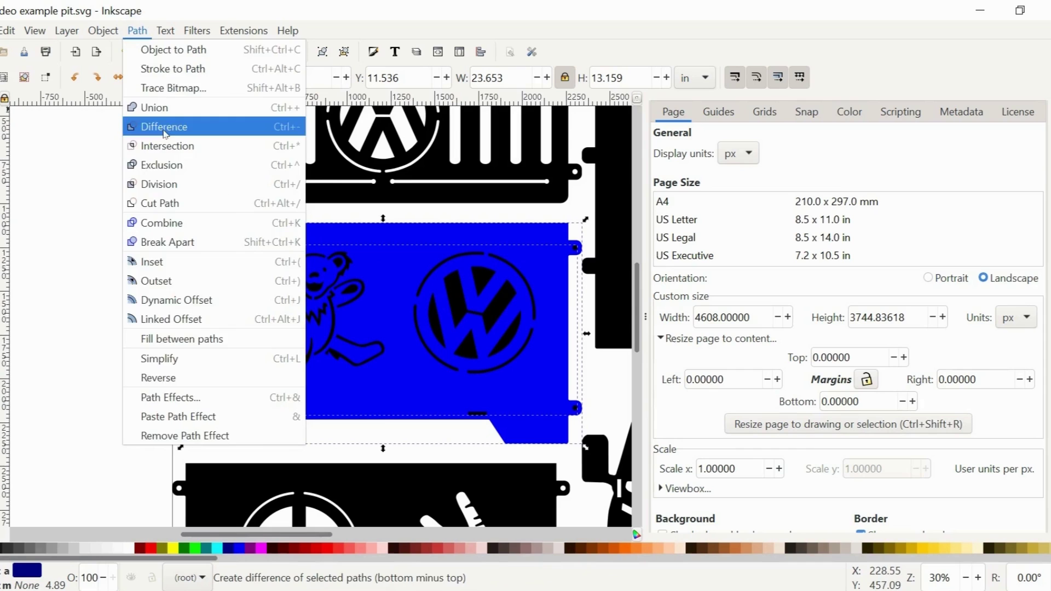
left_click(158, 127)
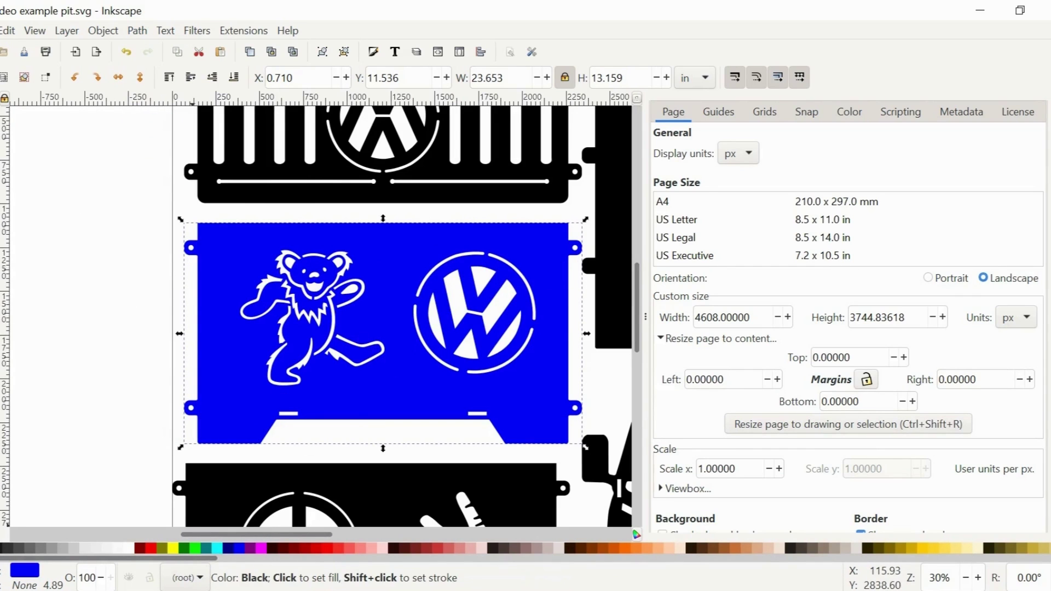
left_click(6, 548)
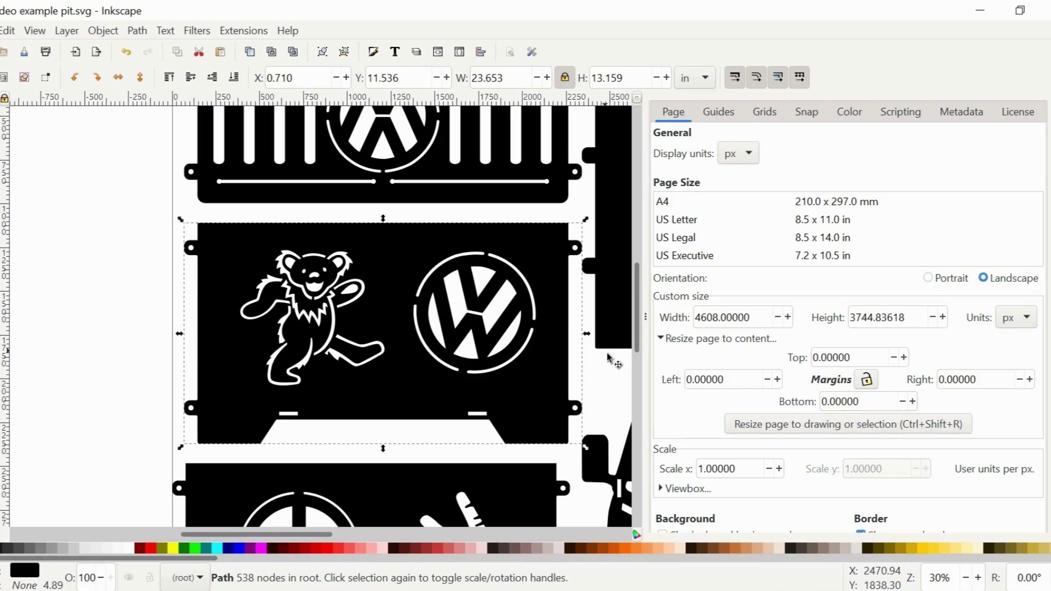
Undo back to the black flower-and-VW panel, redo once, and select the panel path.
key("ctrl")
left_click(578, 347, "ctrl")
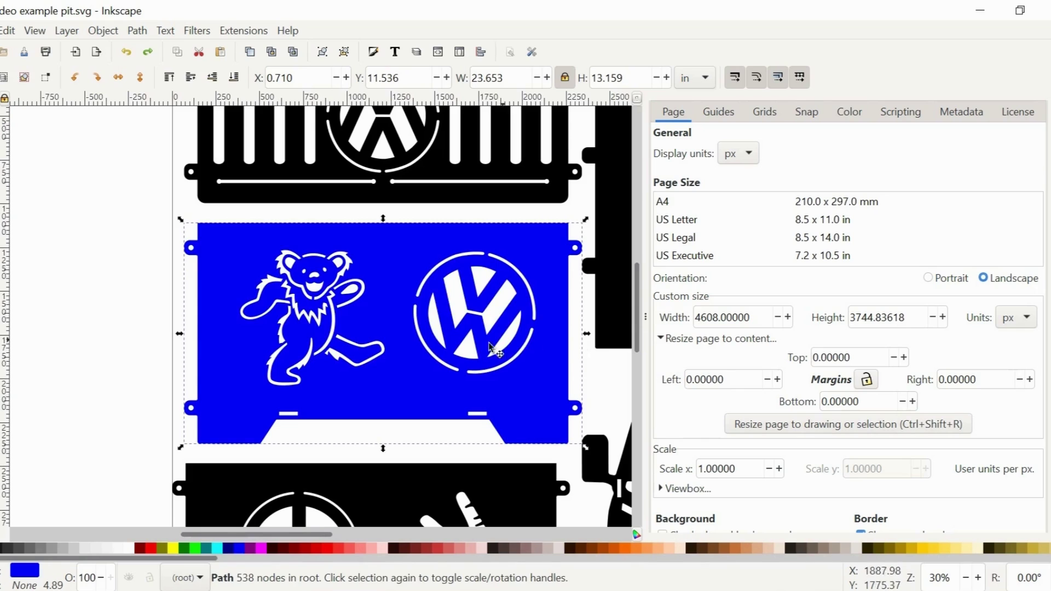
key("ctrl+z")
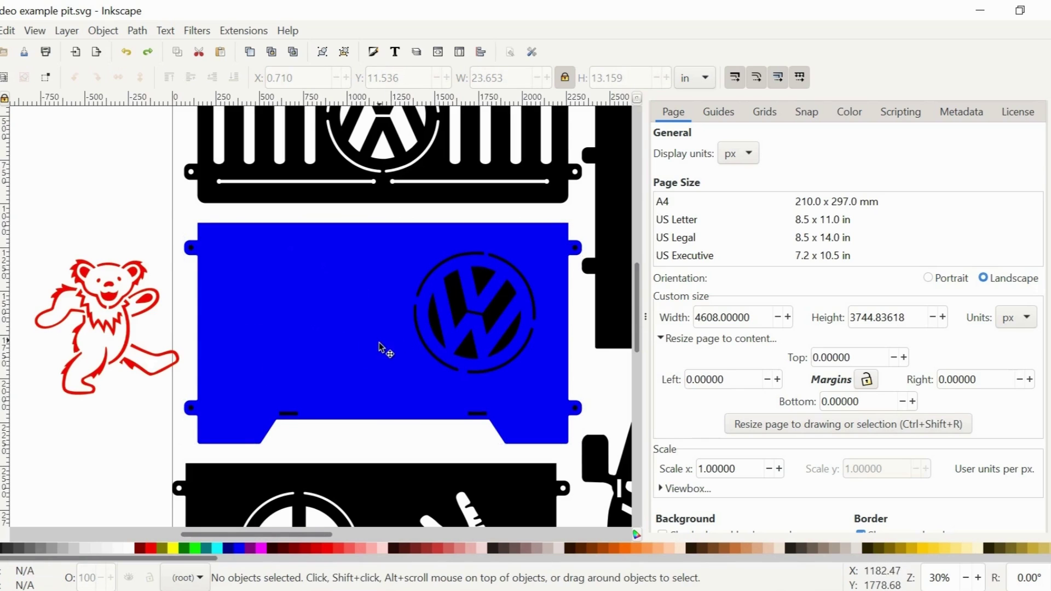
key("ctrl+z")
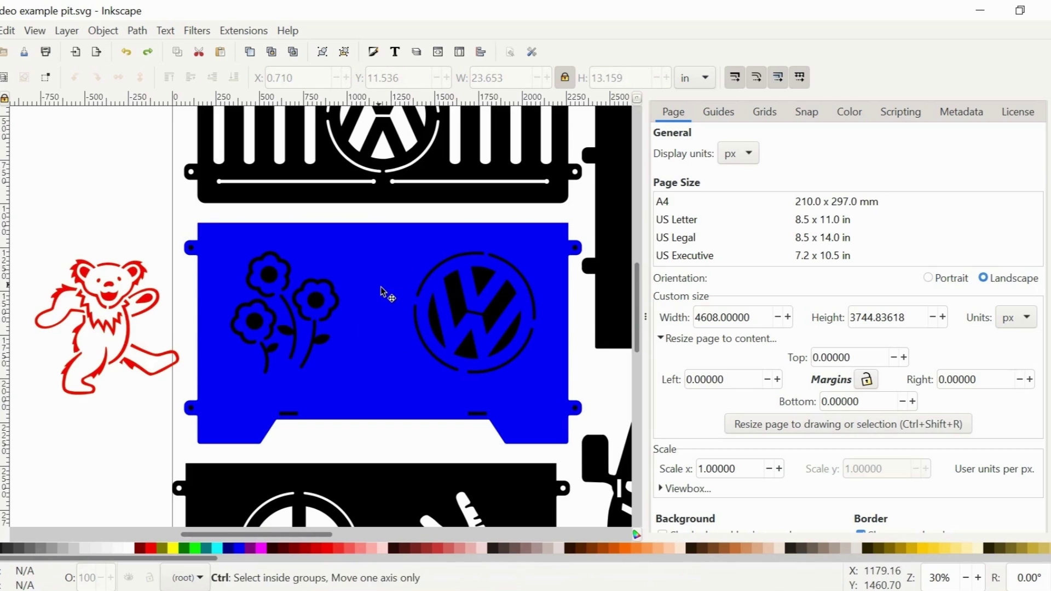
key("ctrl+z")
key("ctrl+z")
key("ctrl+shift+z")
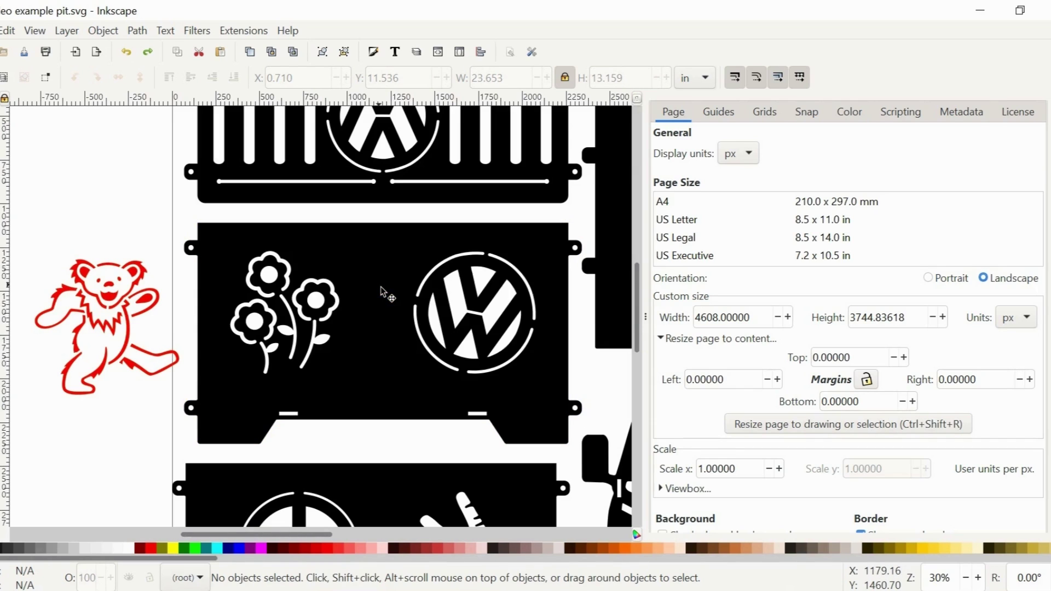
left_click(321, 241)
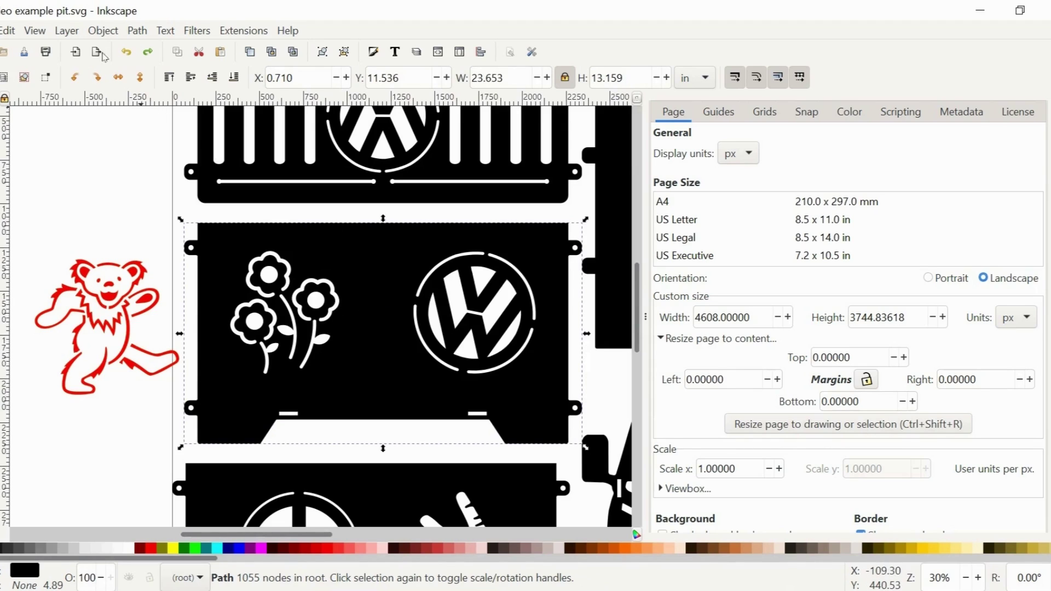
Switch the canvas to Outline display mode.
left_click(34, 32)
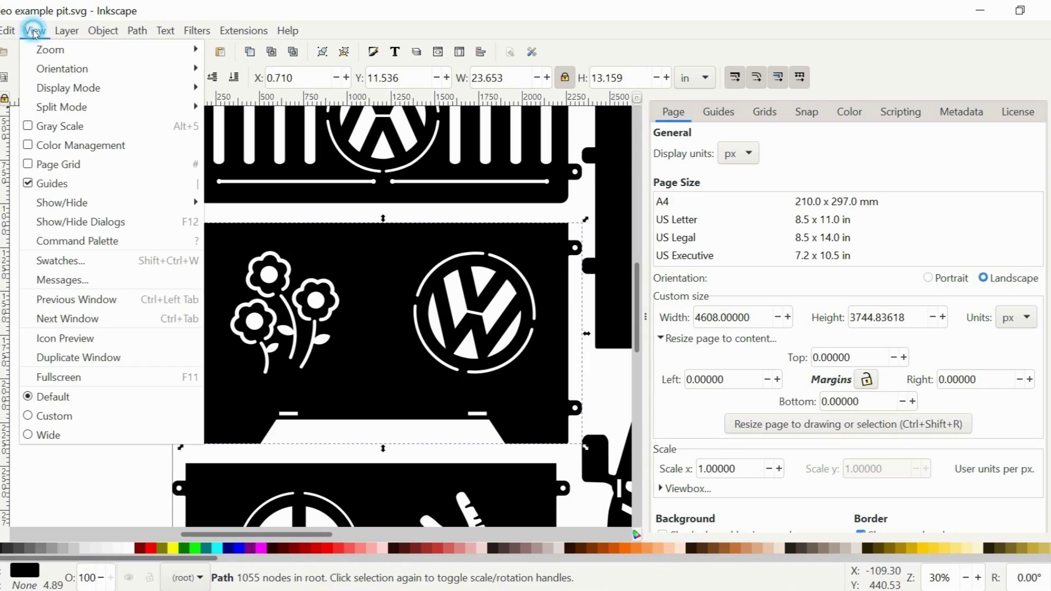
mouse_move(64, 90)
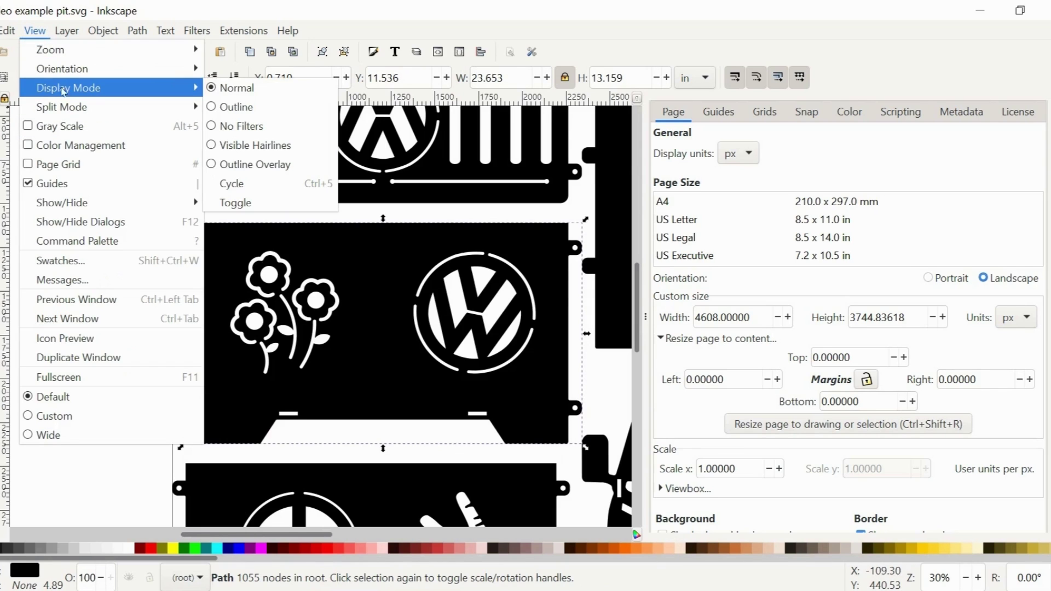
left_click(229, 107)
left_click(146, 234)
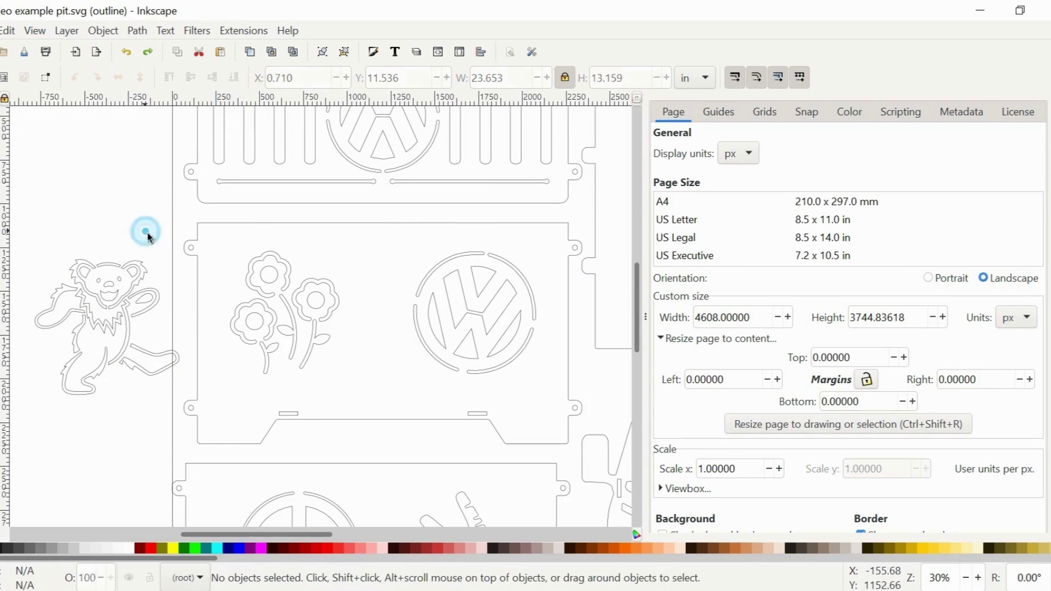
Break the panel path apart into its separate pieces and deselect.
left_click(204, 226)
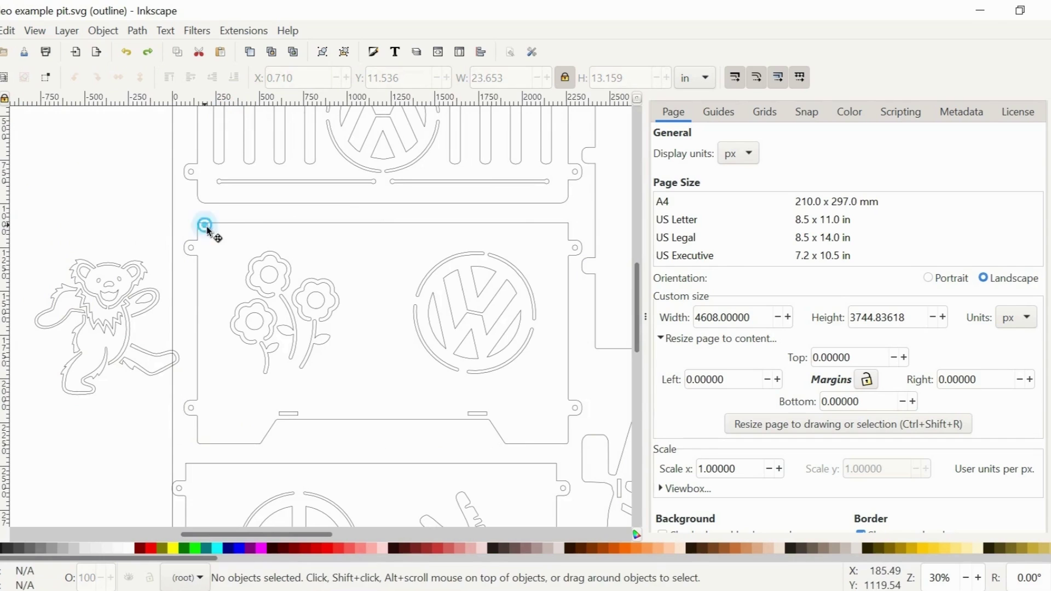
left_click(138, 32)
left_click(161, 241)
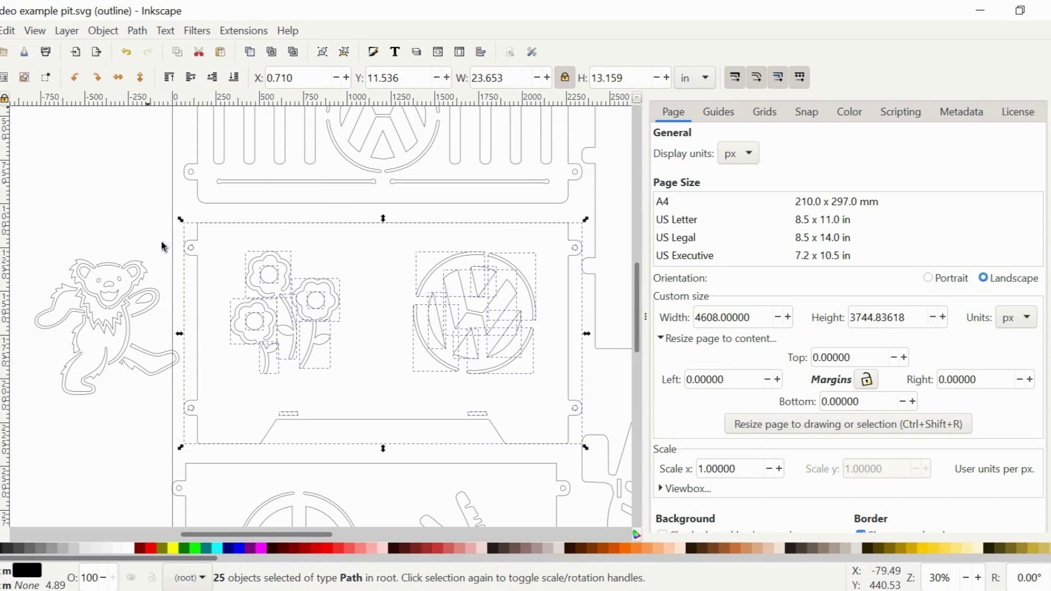
left_click(162, 246)
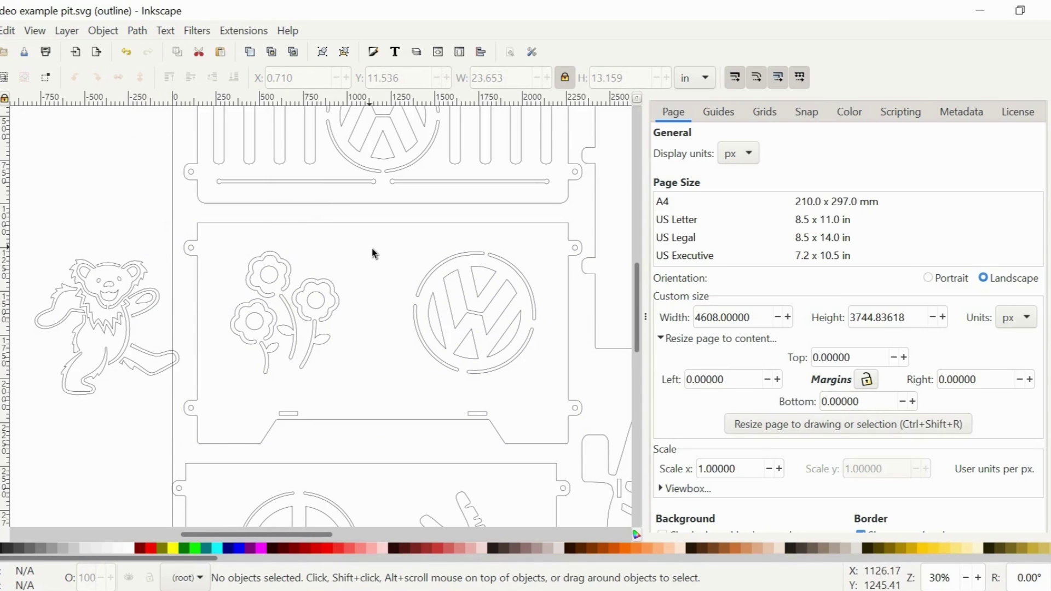
Move the dancing bear onto the middle panel, left of the VW logo, and select both.
left_click_drag(369, 247, 222, 392)
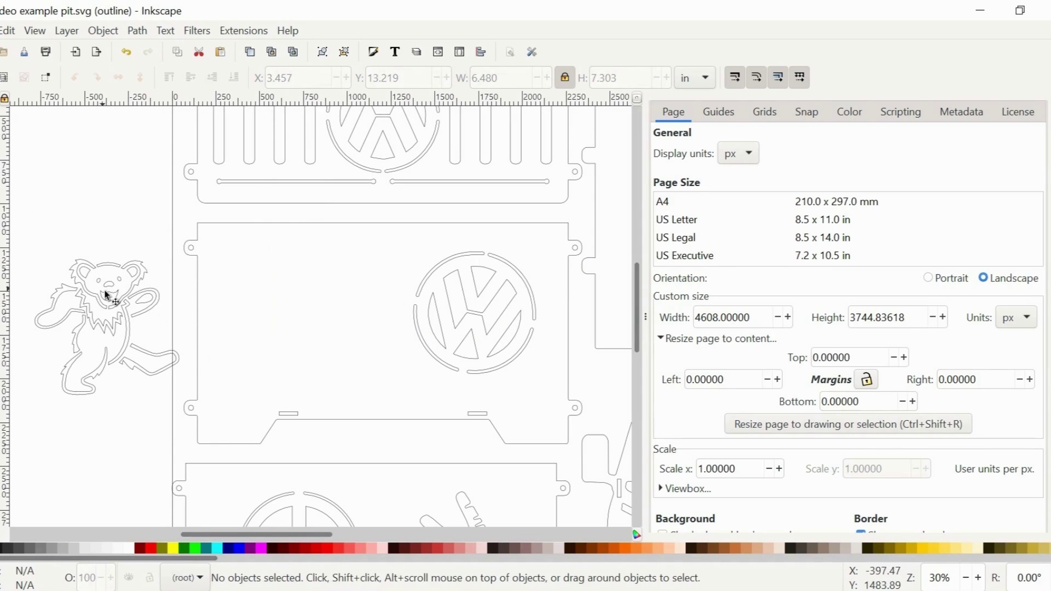
left_click_drag(164, 293, 321, 291)
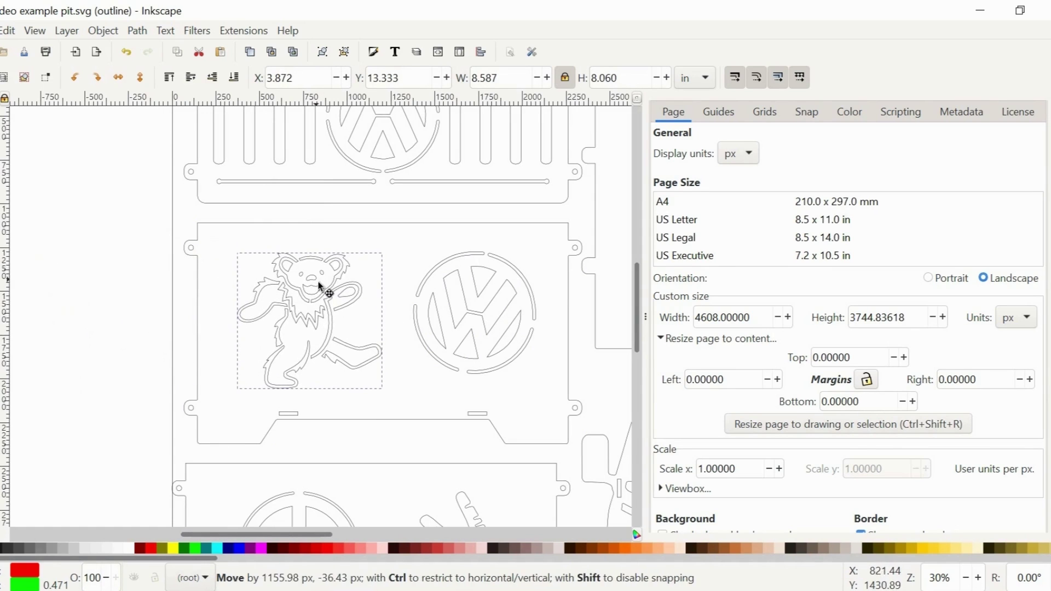
left_click_drag(149, 227, 581, 439)
Union the bear with the logo, then Difference with the panel outline, which erases the panel.
left_click(138, 30)
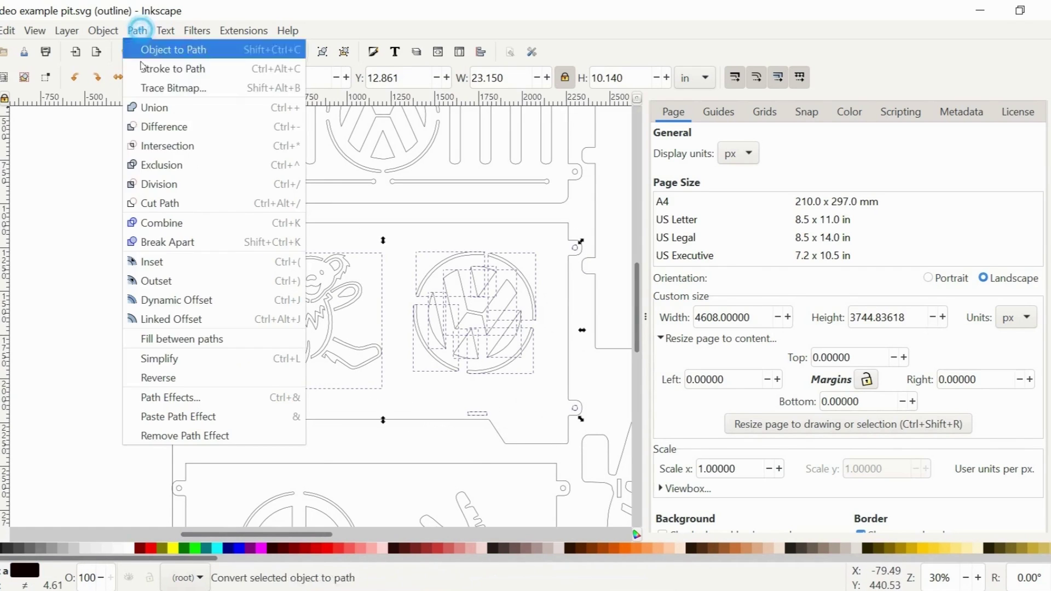
left_click(161, 110)
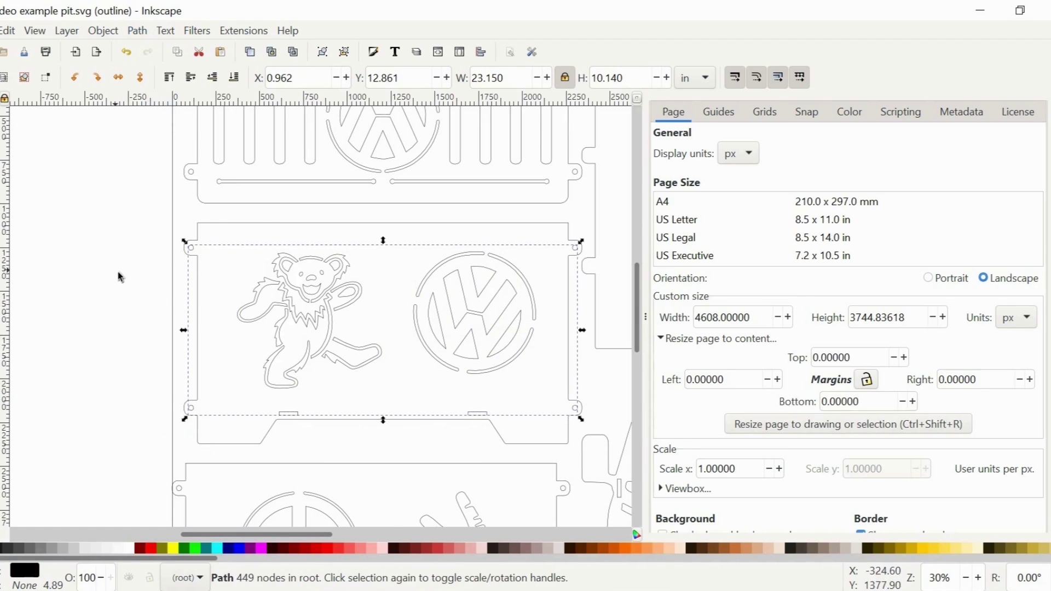
left_click(215, 227, "shift")
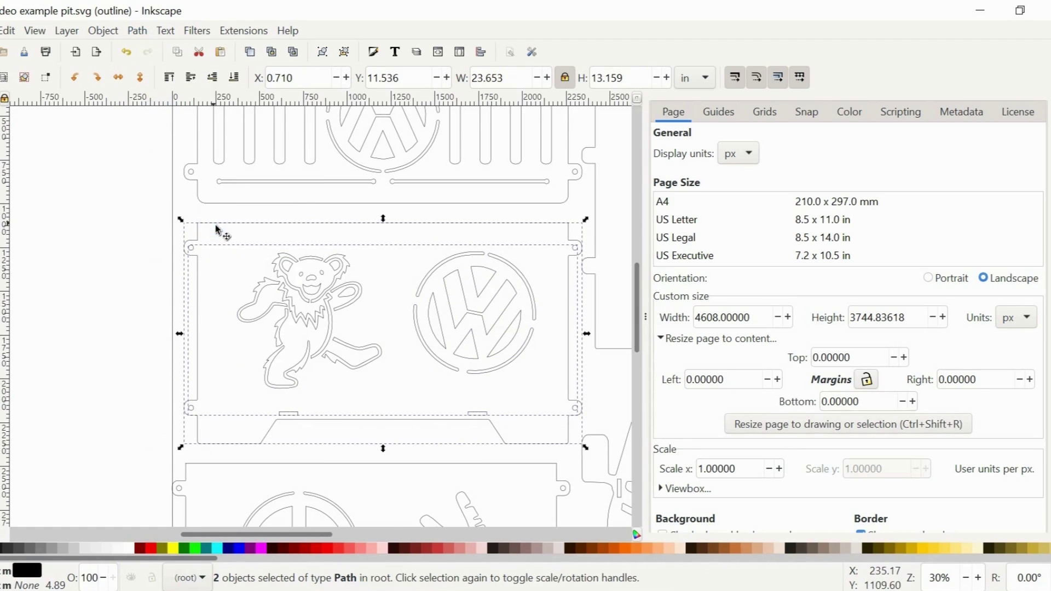
left_click(139, 31)
left_click(163, 126)
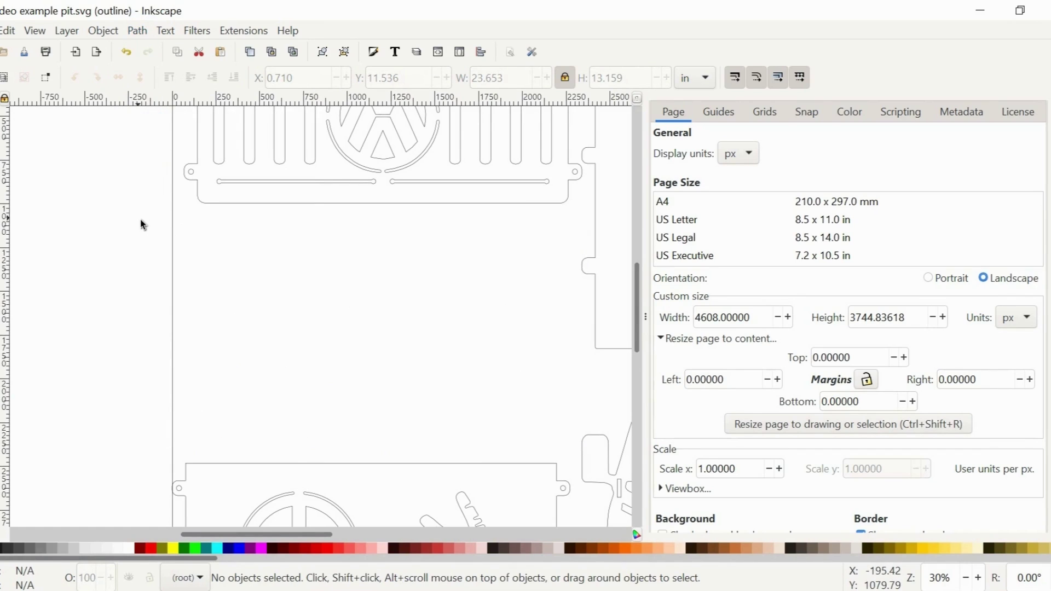
Undo the erasure and lower the middle panel beneath the bear and logo.
key("ctrl+z")
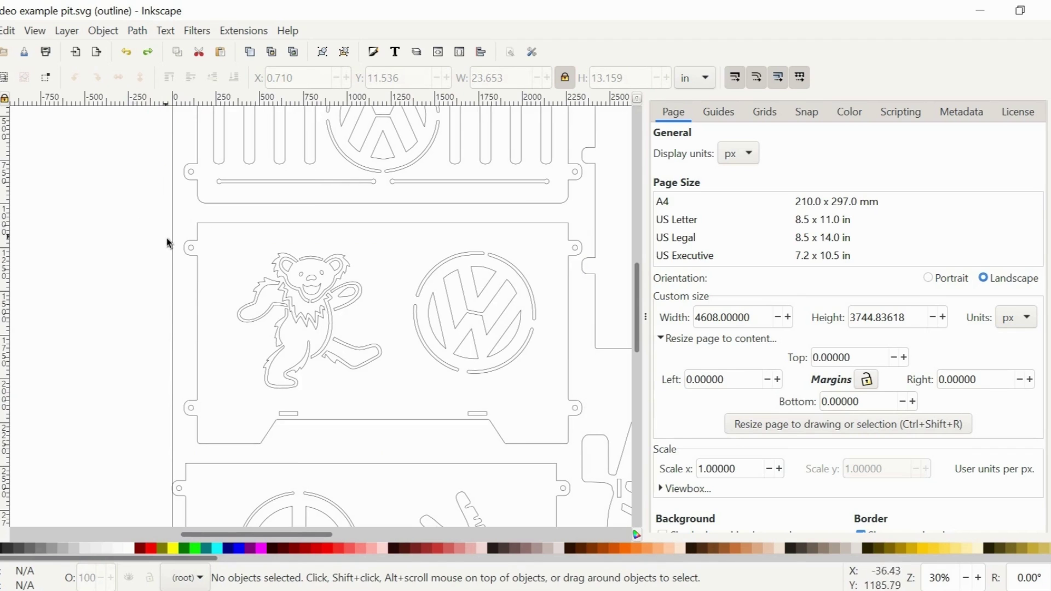
left_click_drag(160, 238, 208, 257)
left_click(226, 224)
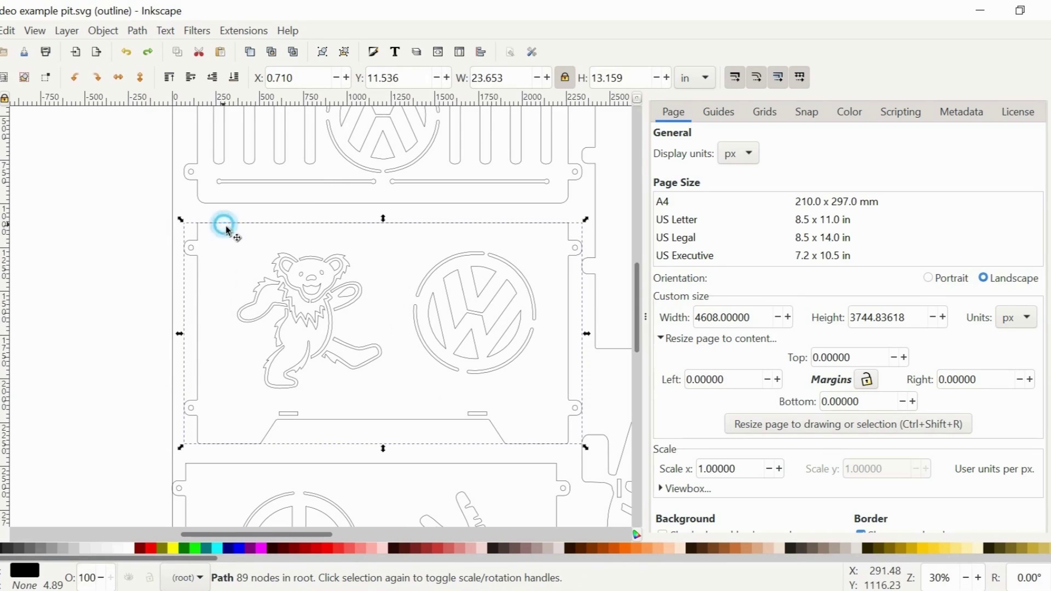
left_click(234, 81)
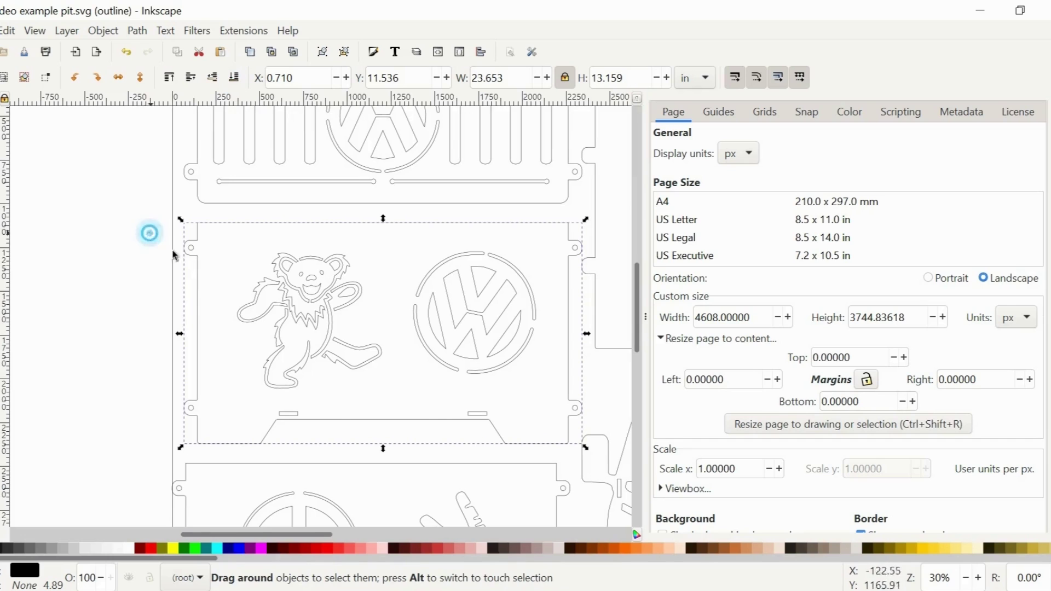
Select the merged bear-and-logo path plus the panel and apply Path > Difference.
left_click_drag(148, 233, 587, 437)
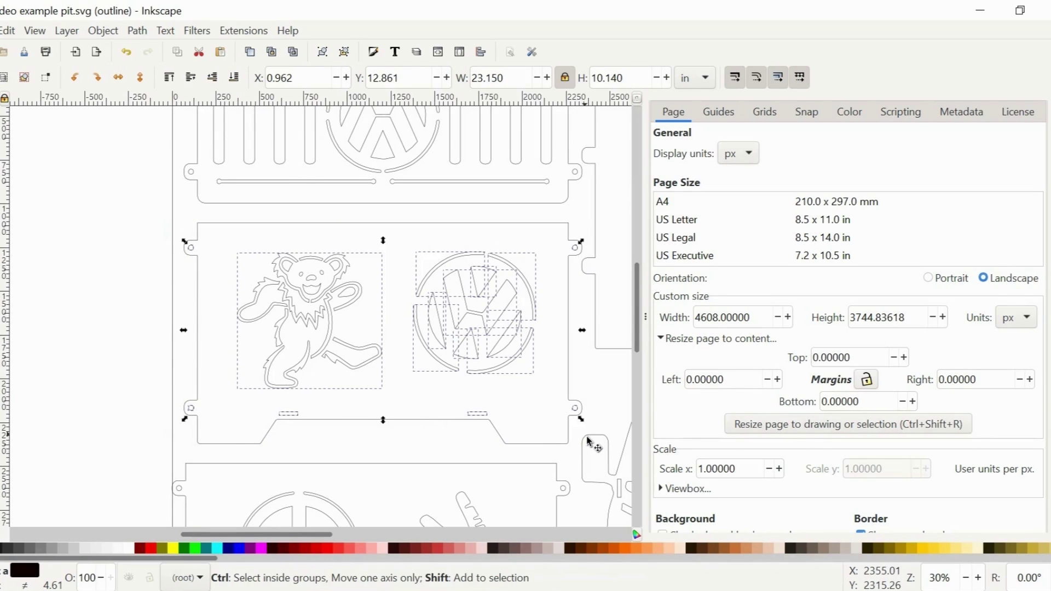
left_click(588, 442)
left_click(403, 222, "shift")
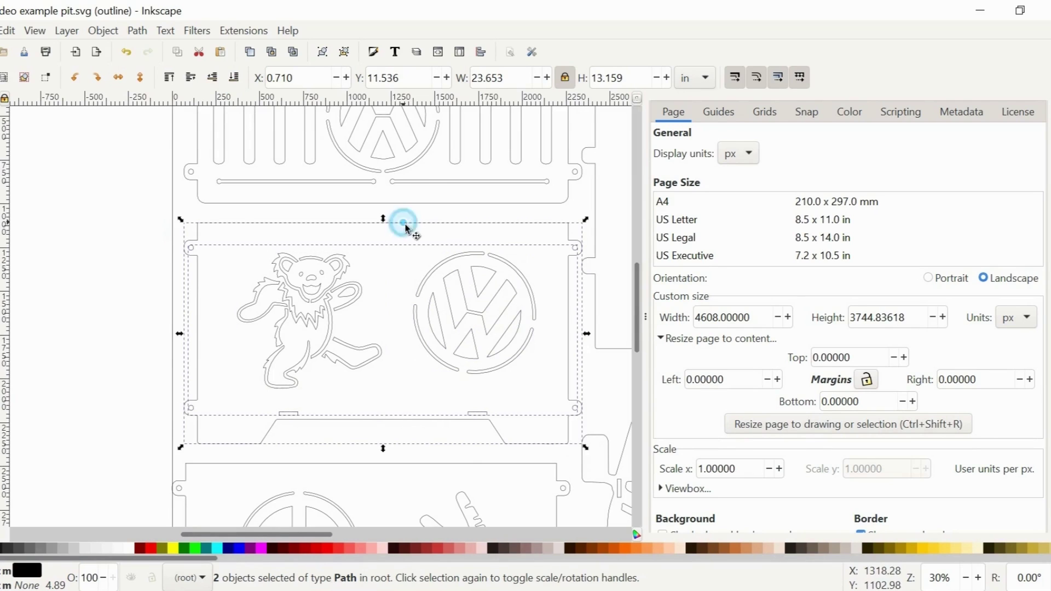
left_click(137, 31)
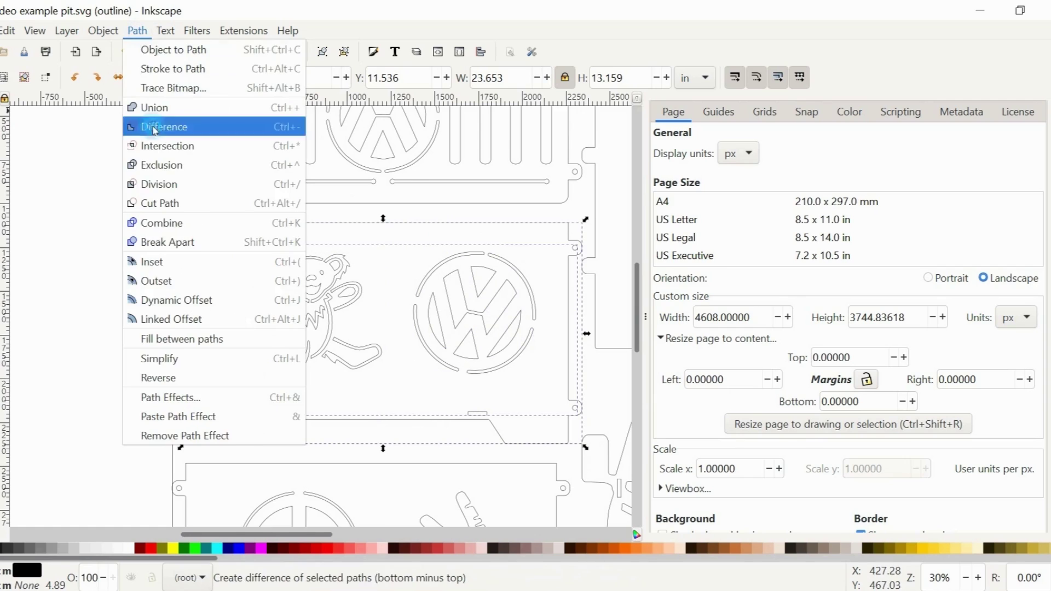
left_click(155, 130)
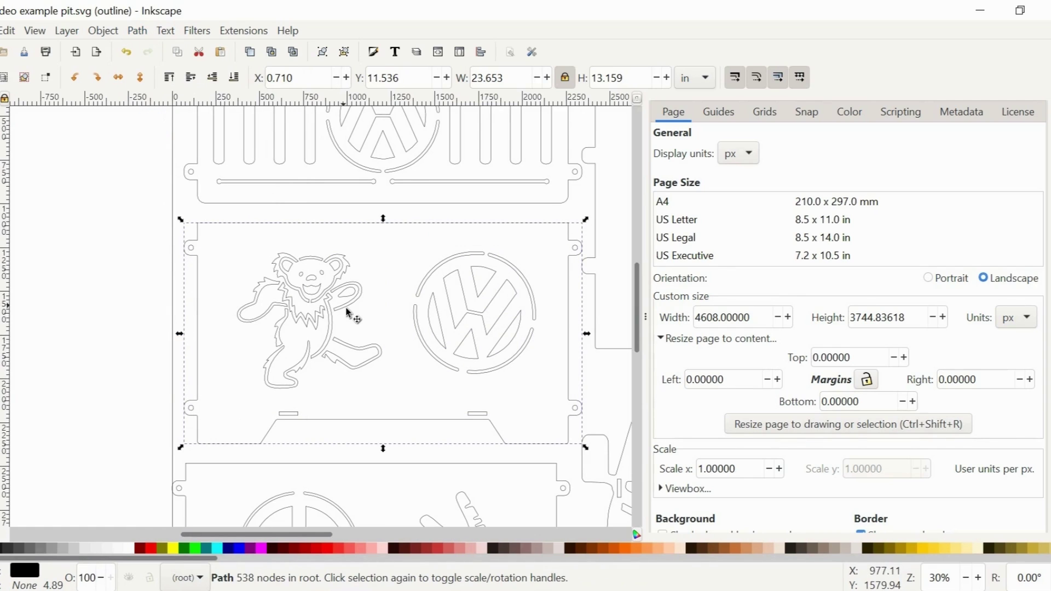
Undo back to the flower cutouts, redo once to place the bear left of the page, then open View.
key("ctrl")
key("ctrl+z")
key("ctrl+z")
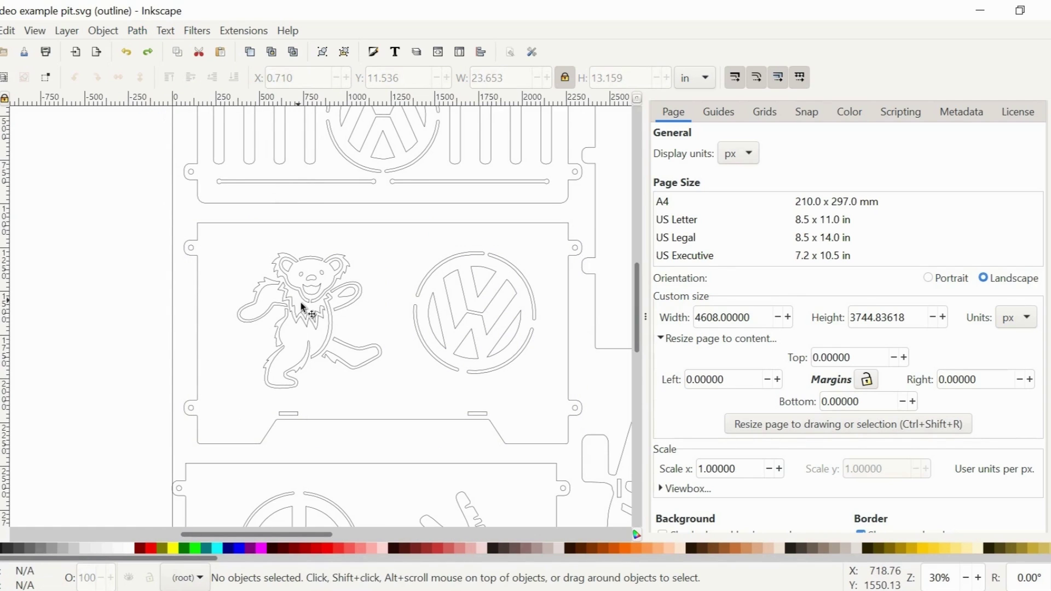
key("ctrl+z")
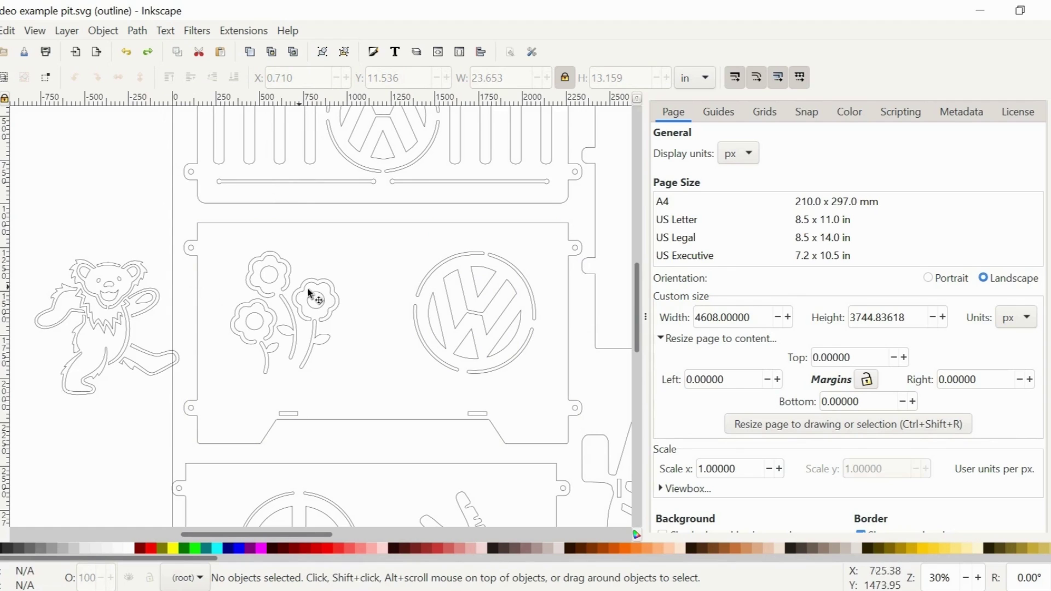
key("ctrl+z")
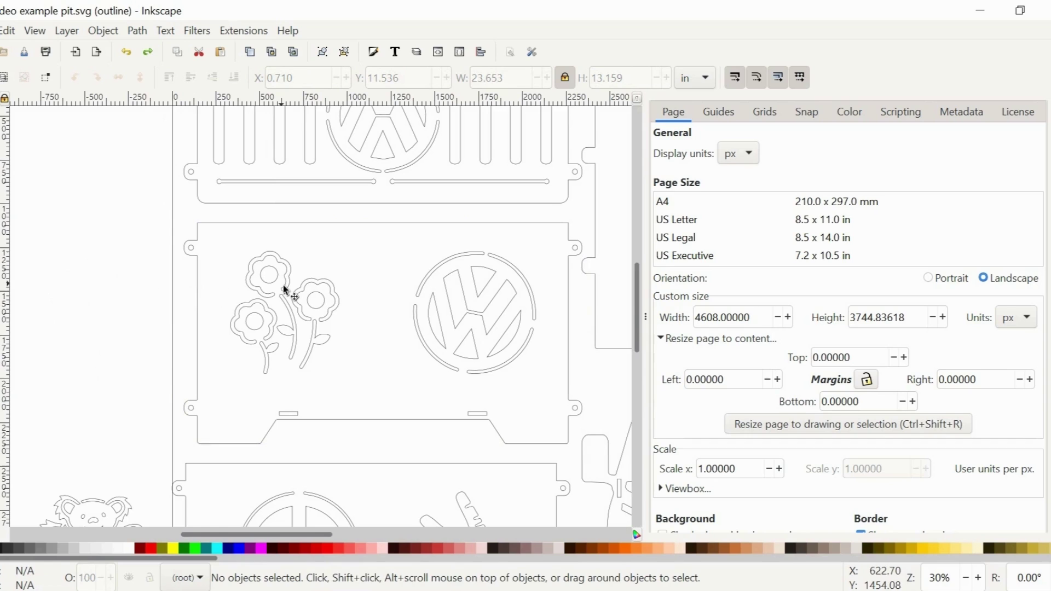
key("ctrl+shift+z")
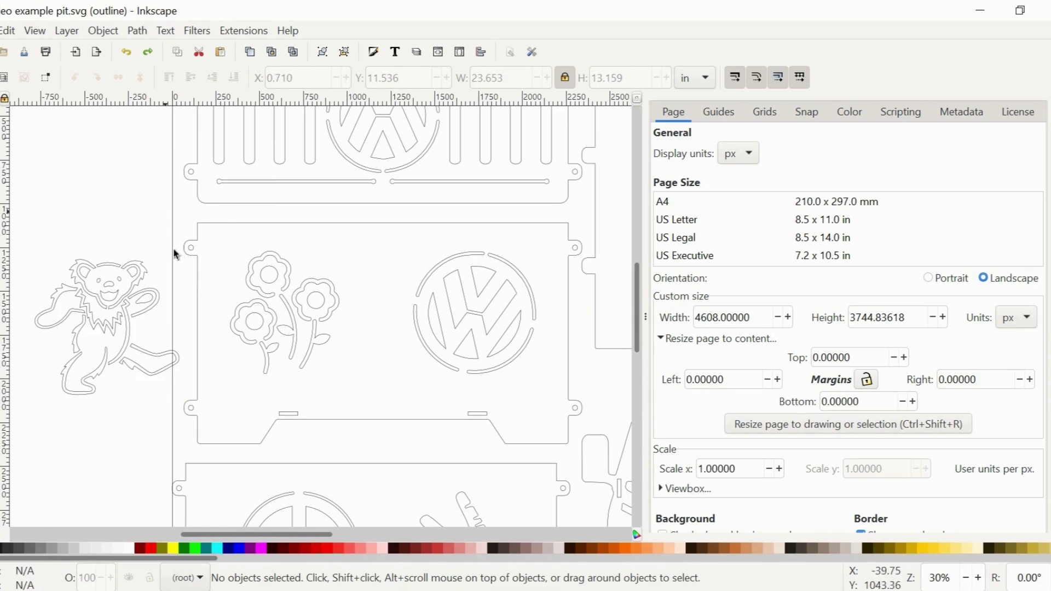
left_click(33, 31)
Switch back to normal fill display and break the middle panel apart into separate pieces.
mouse_move(61, 90)
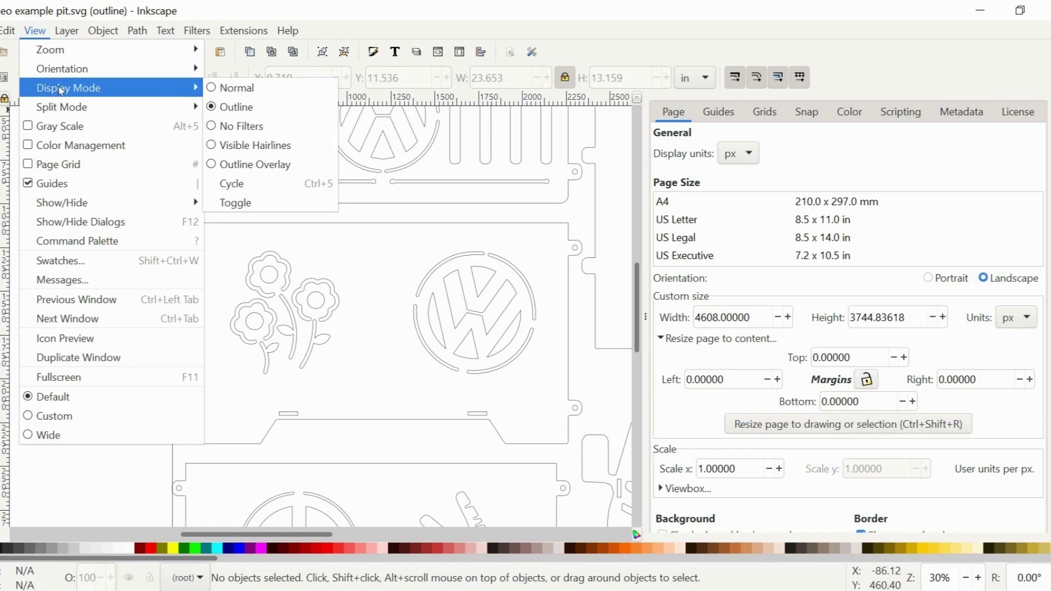
left_click(224, 87)
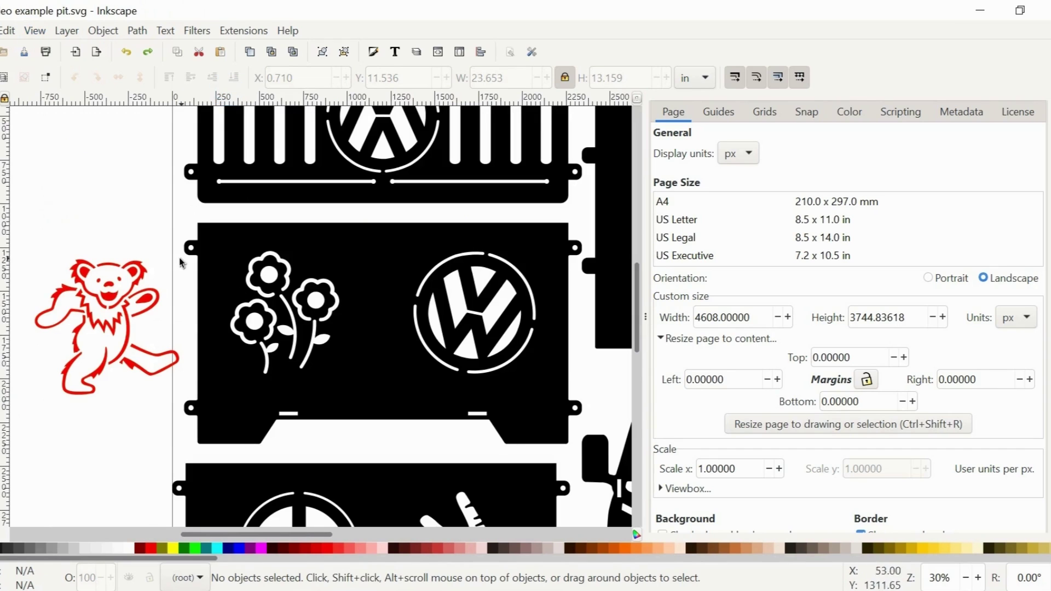
left_click(243, 239)
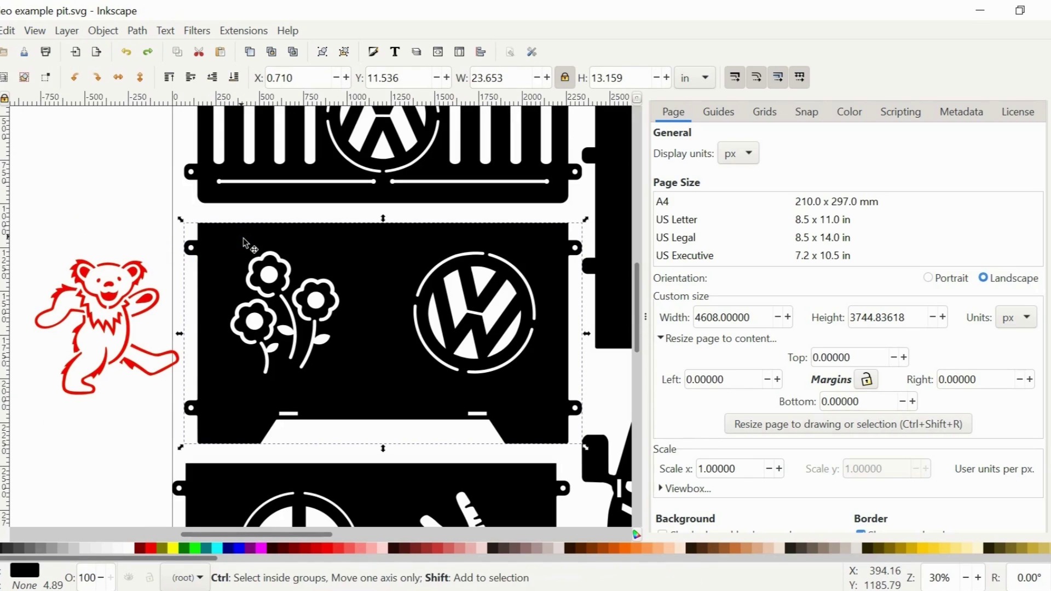
key("ctrl+shift+k")
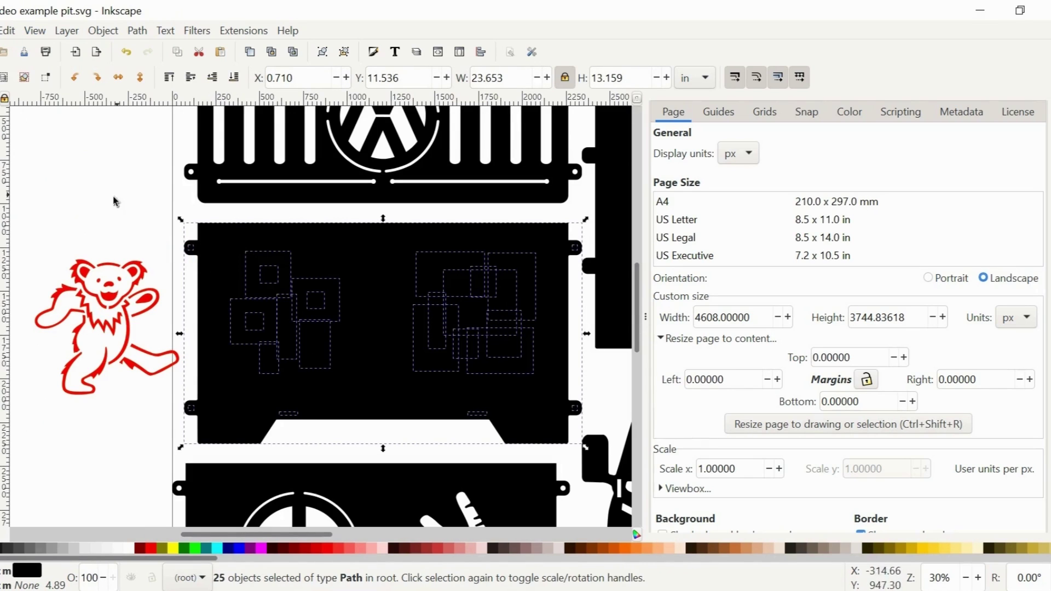
left_click(111, 195)
Fill the panel body Lime and lower it beneath the black flower and VW shapes.
left_click(234, 238)
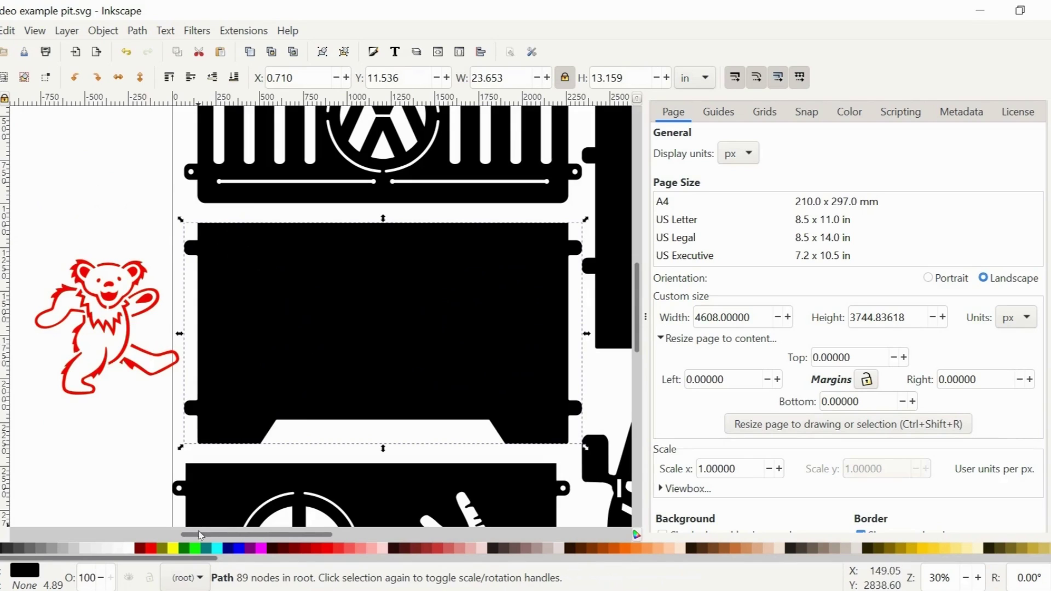
left_click(196, 551)
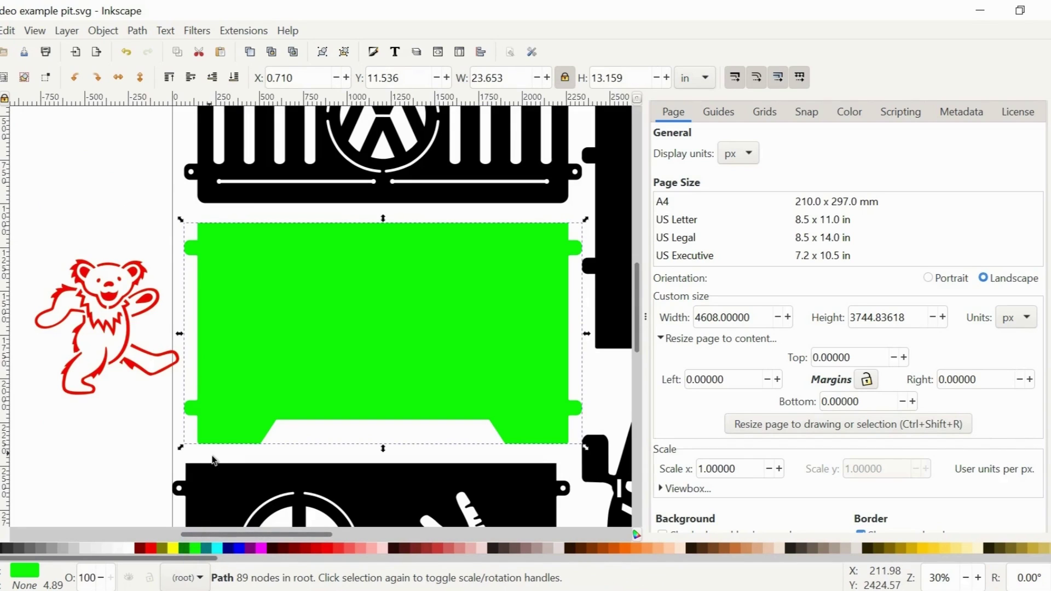
key("End")
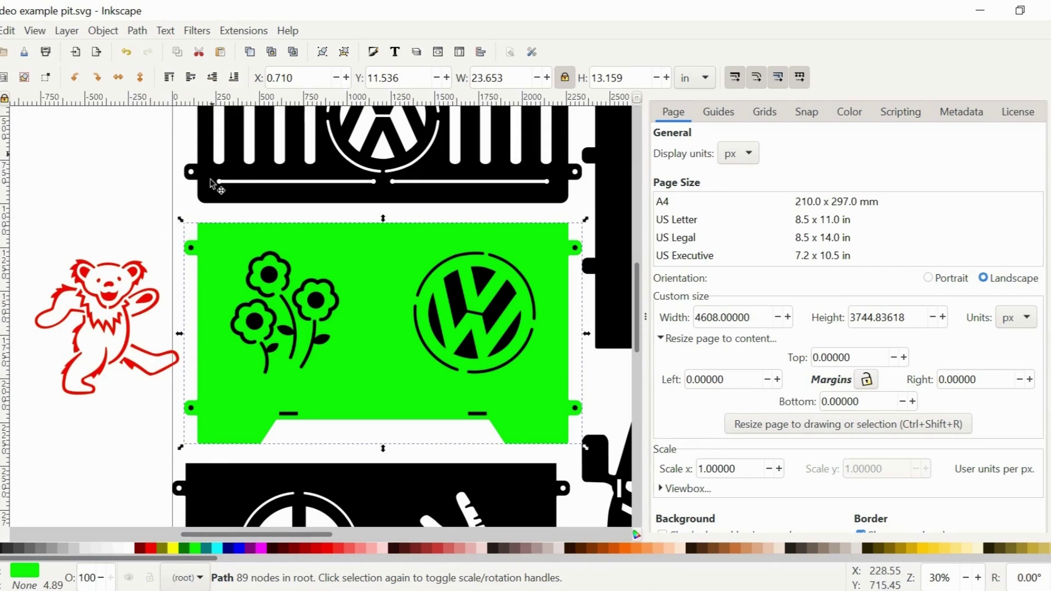
left_click(109, 199)
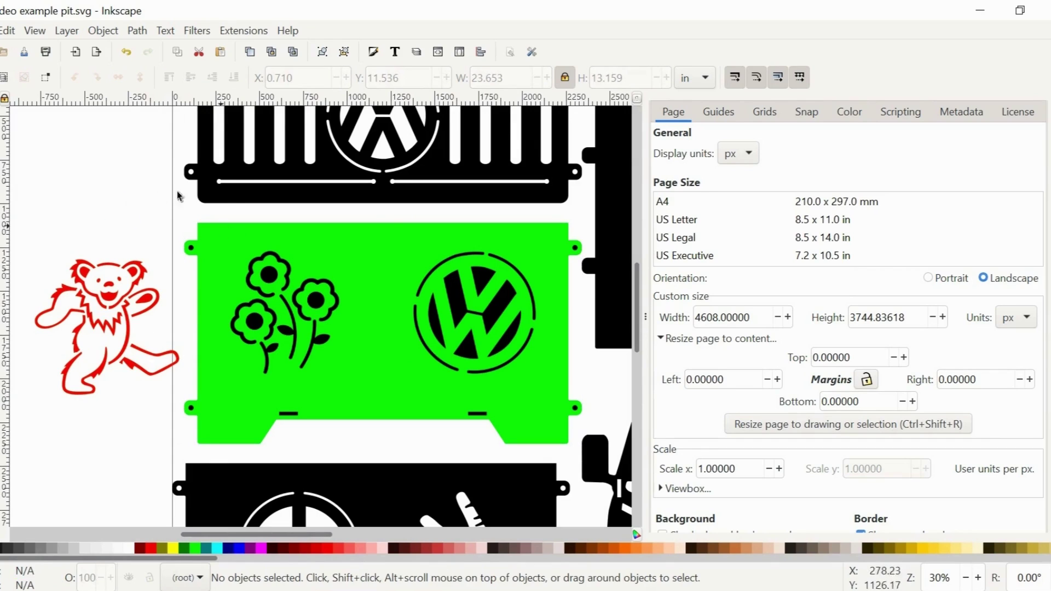
left_click(262, 233)
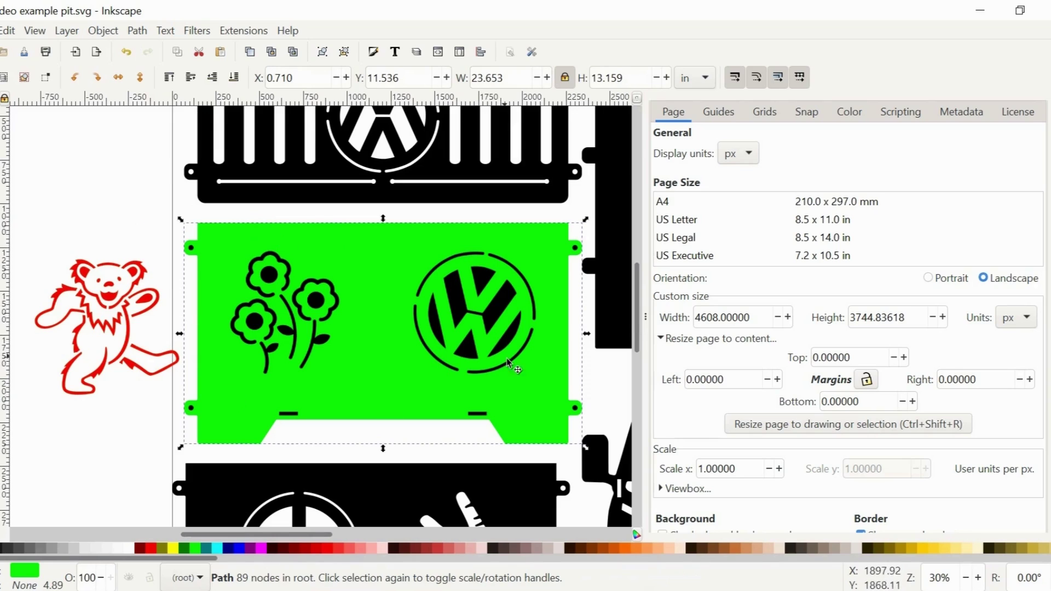